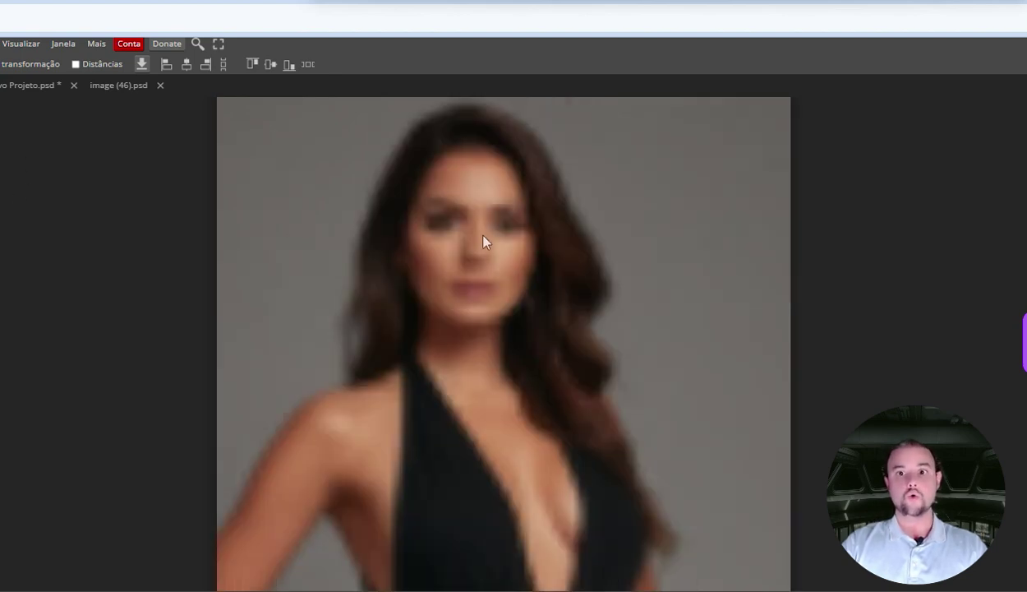
- Bring up the other open project, and compare basic with AI-enhanced upscaling on NVIDIA's lizard image
{"action": "left_click", "coordinate": [25, 84]}
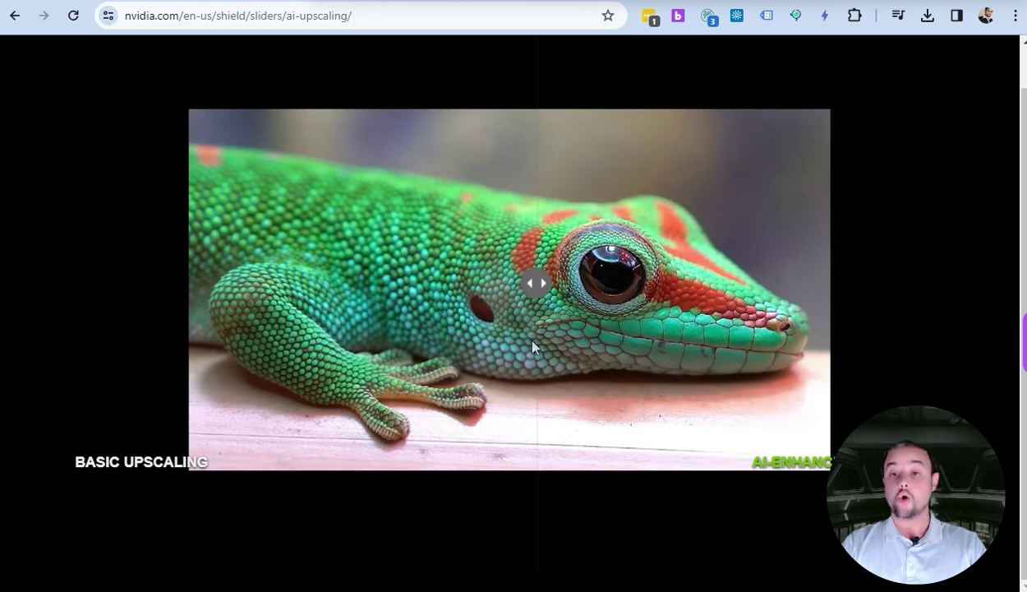
{"action": "left_click_drag", "start_coordinate": [532, 344], "coordinate": [359, 280]}
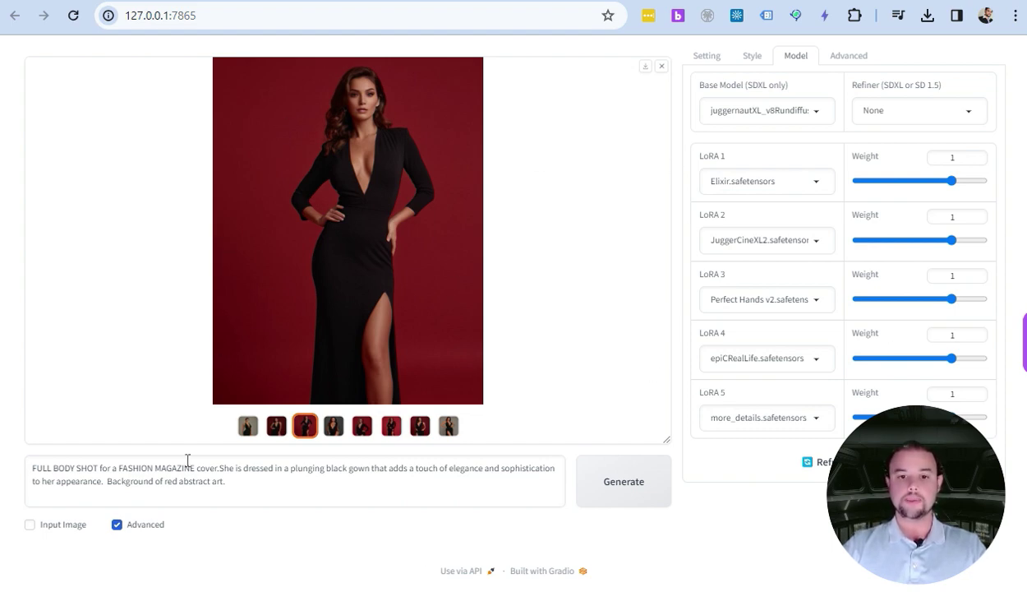
- Enable the input image options and set the upscale mode to Upscale (2x)
{"action": "left_click", "coordinate": [30, 525]}
{"action": "scroll", "coordinate": [32, 529], "scroll_direction": "down", "scroll_amount": 2}
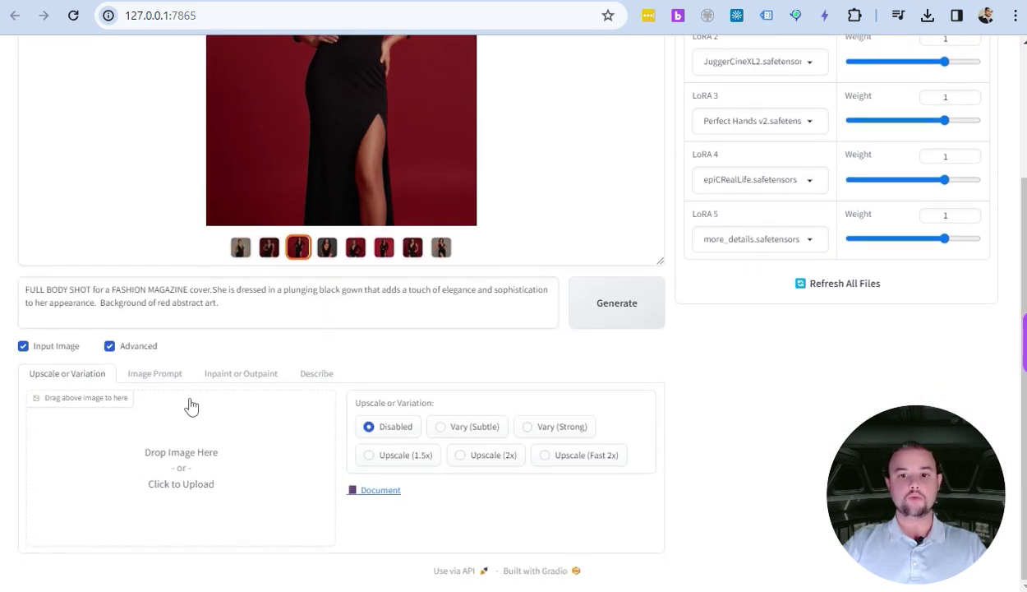
{"action": "left_click", "coordinate": [492, 461]}
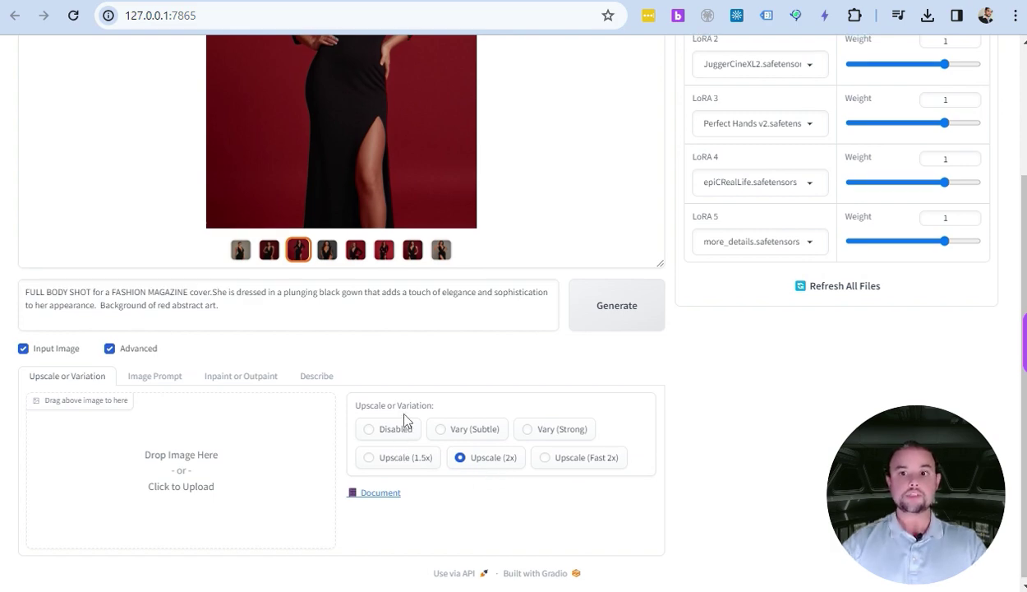
- Review the generated full-body image in the black gown together with its fashion magazine prompt
{"action": "scroll", "coordinate": [402, 419], "scroll_direction": "up", "scroll_amount": 2}
{"action": "scroll", "coordinate": [479, 420], "scroll_direction": "down", "scroll_amount": 2}
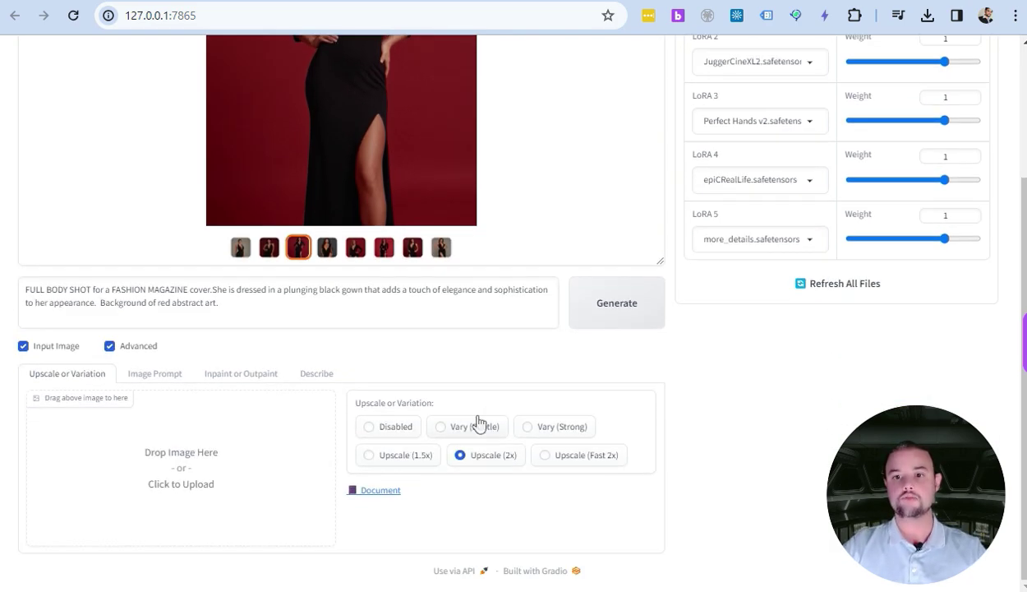
{"action": "scroll", "coordinate": [475, 475], "scroll_direction": "up", "scroll_amount": 2}
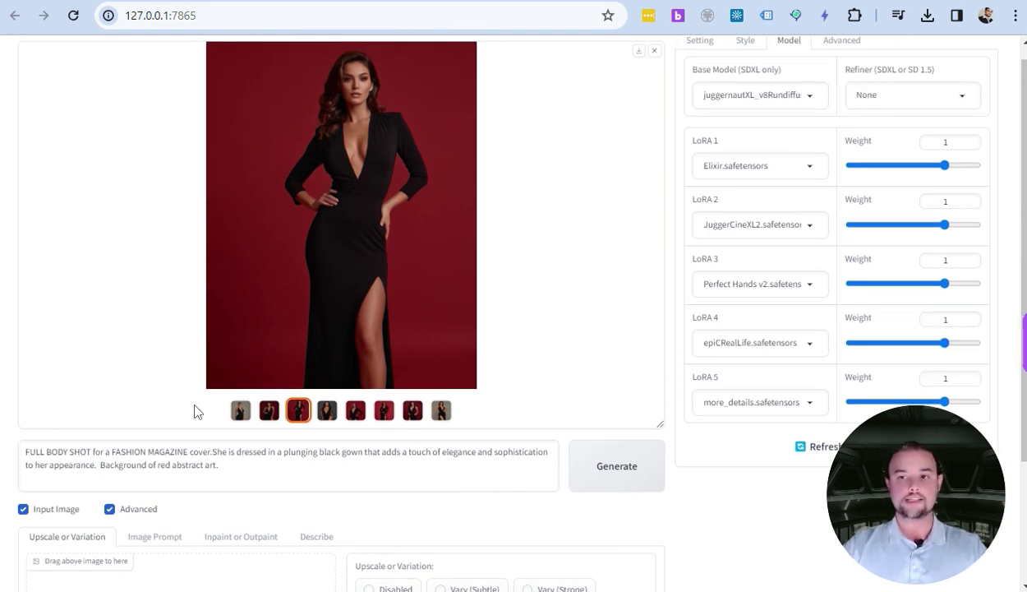
{"action": "scroll", "coordinate": [443, 369], "scroll_direction": "down", "scroll_amount": 1}
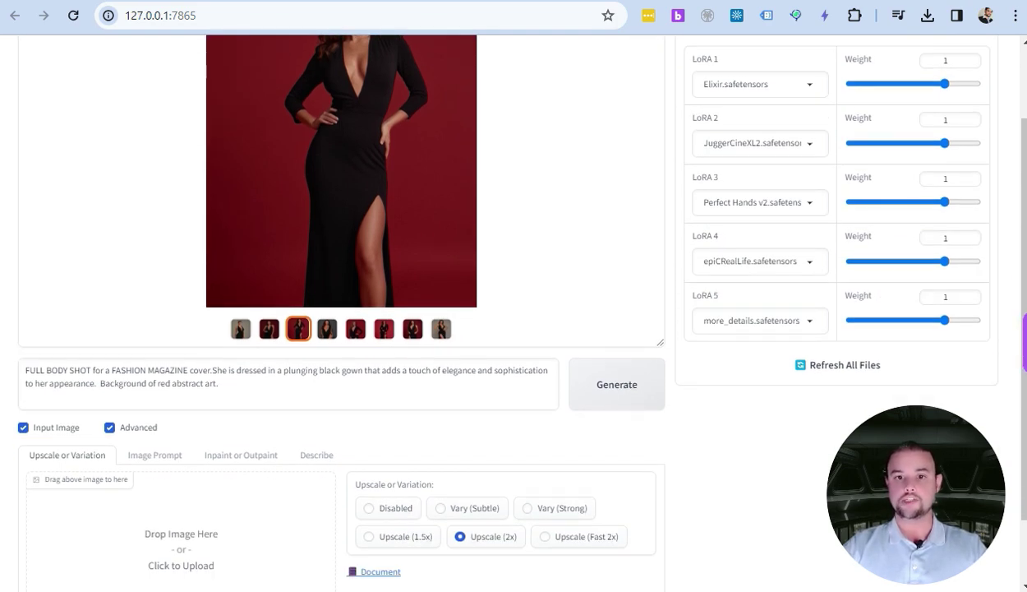
{"action": "scroll", "coordinate": [757, 342], "scroll_direction": "up", "scroll_amount": 1}
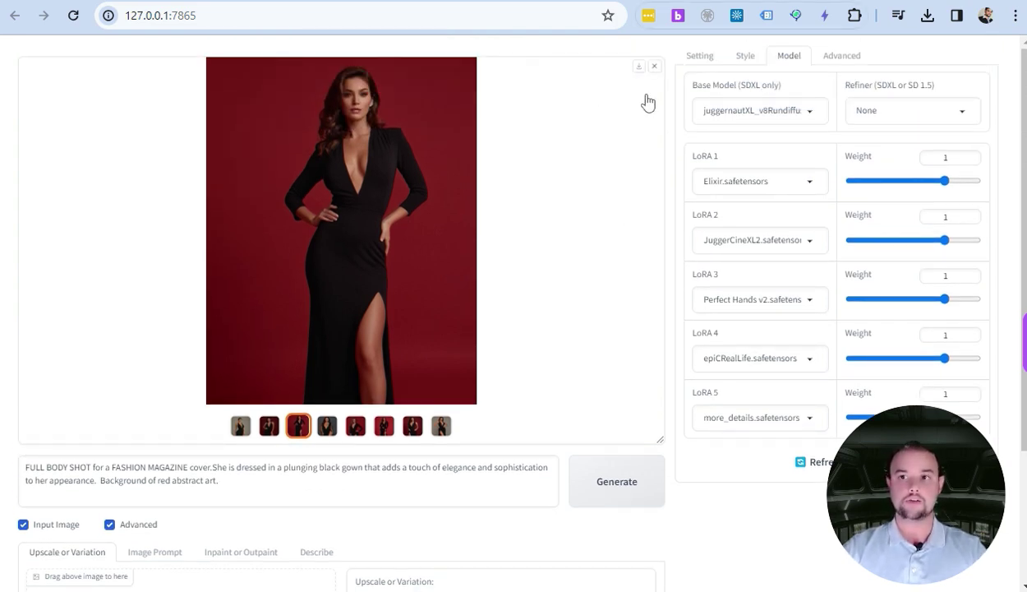
{"action": "triple_click", "coordinate": [282, 498]}
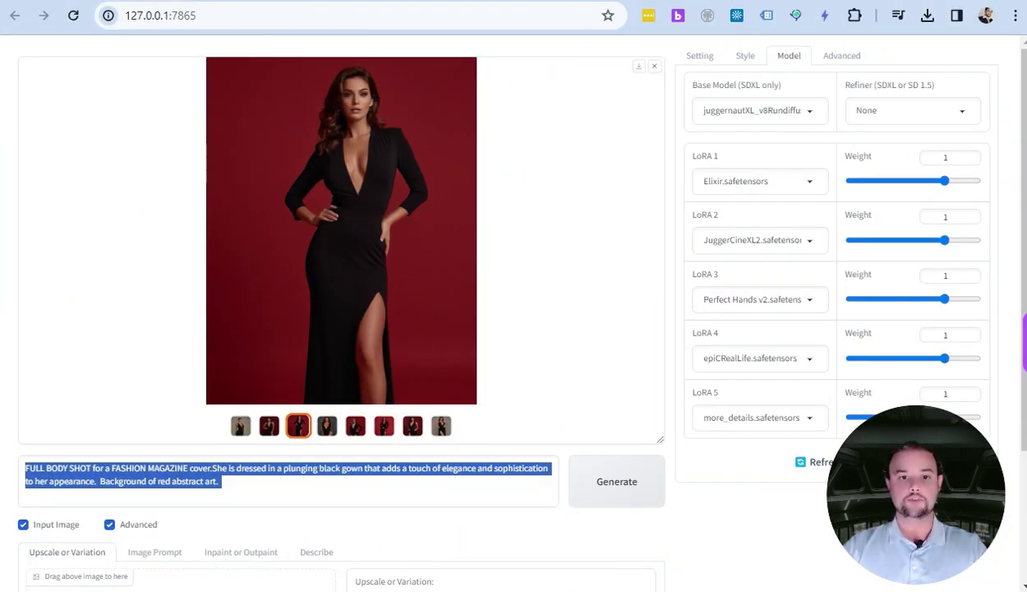
{"action": "left_click_drag", "start_coordinate": [237, 495], "coordinate": [104, 458]}
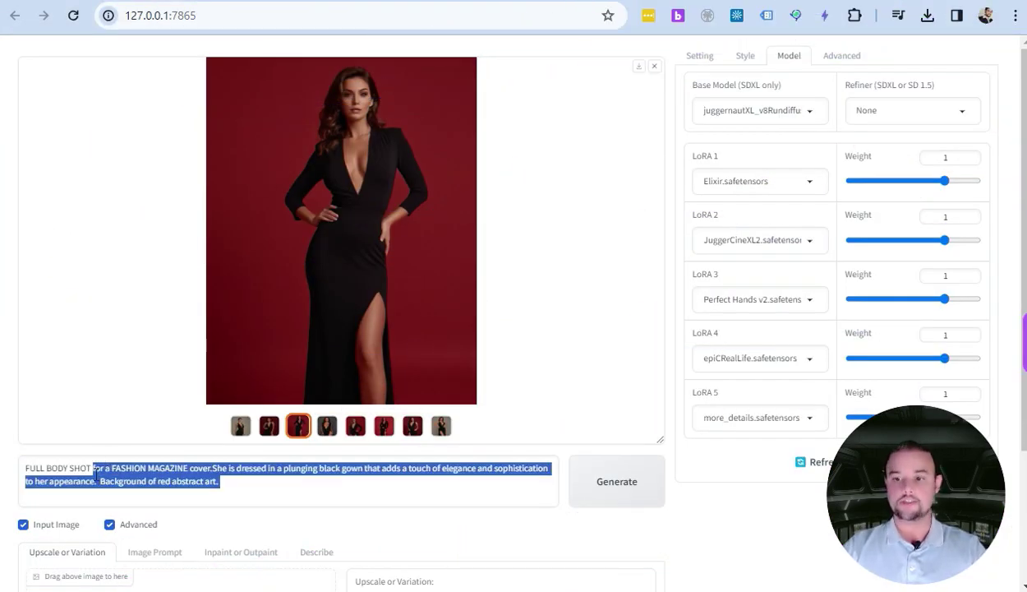
{"action": "left_click_drag", "start_coordinate": [220, 482], "coordinate": [125, 467]}
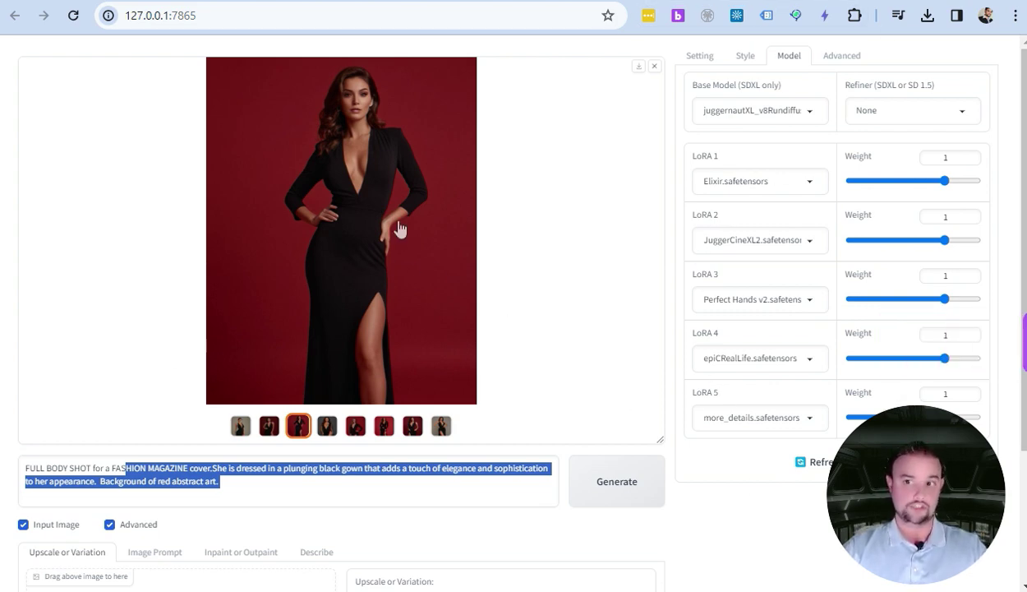
{"action": "left_click", "coordinate": [236, 220]}
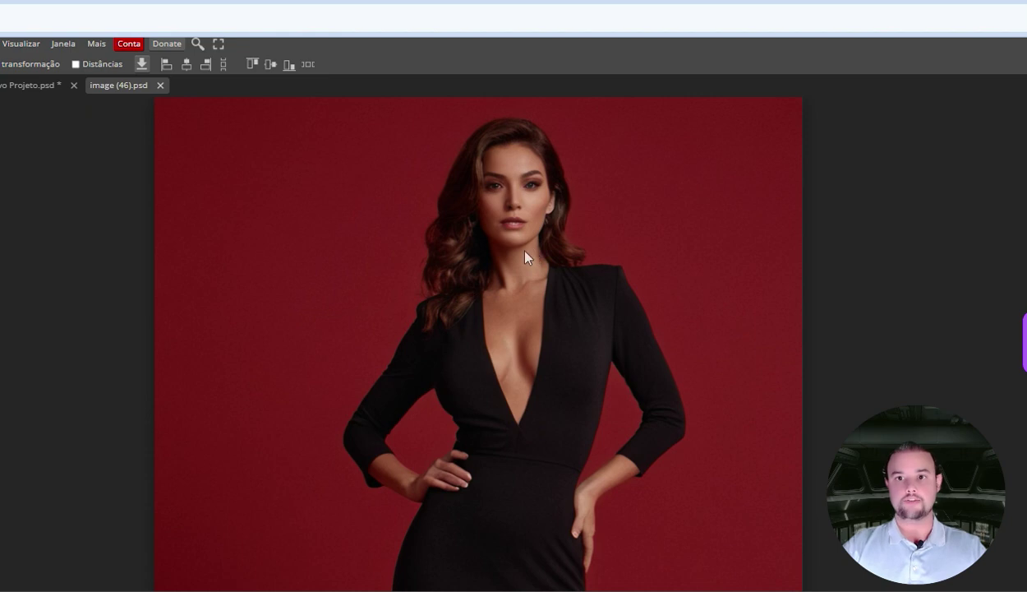
- Examine the red-background portrait in image (46).psd from the face down to the leg
{"action": "scroll", "coordinate": [510, 255], "scroll_direction": "down", "scroll_amount": 5}
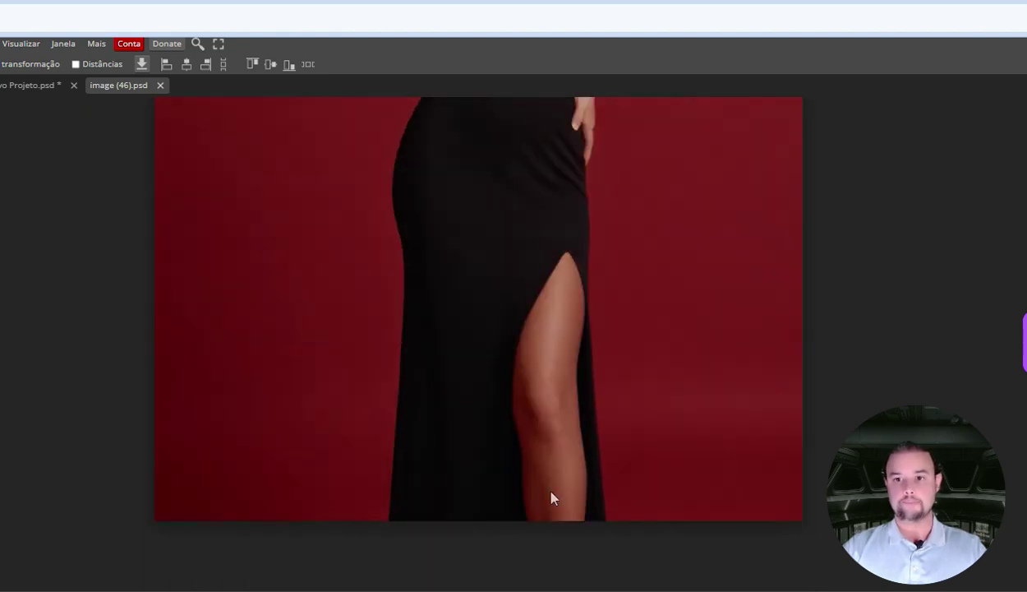
{"action": "scroll", "coordinate": [538, 476], "scroll_direction": "up", "scroll_amount": 4}
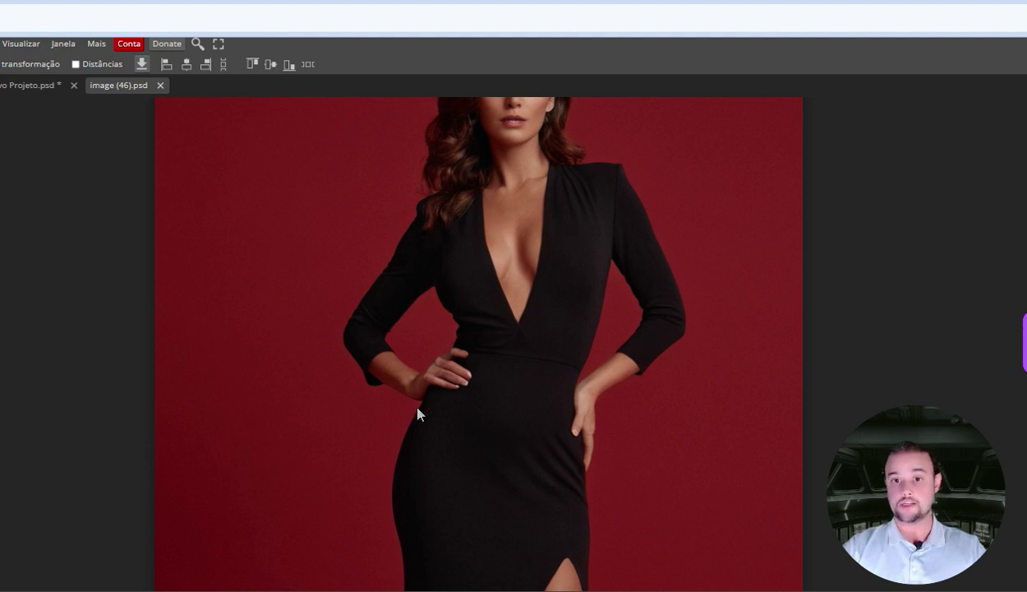
{"action": "scroll", "coordinate": [407, 129], "scroll_direction": "up", "scroll_amount": 1}
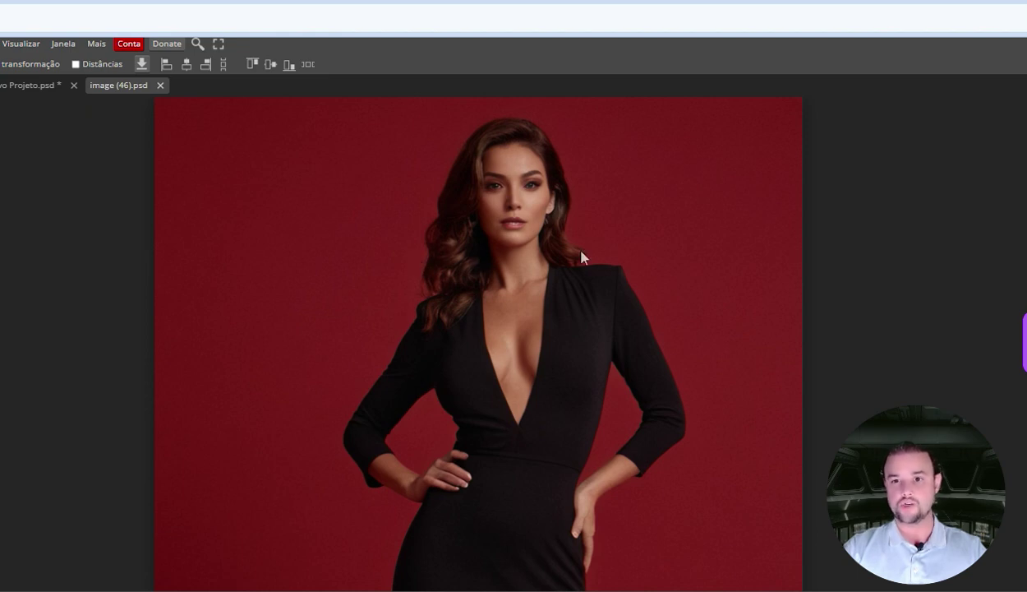
{"action": "scroll", "coordinate": [503, 467], "scroll_direction": "down", "scroll_amount": 4}
{"action": "scroll", "coordinate": [518, 374], "scroll_direction": "up", "scroll_amount": 6}
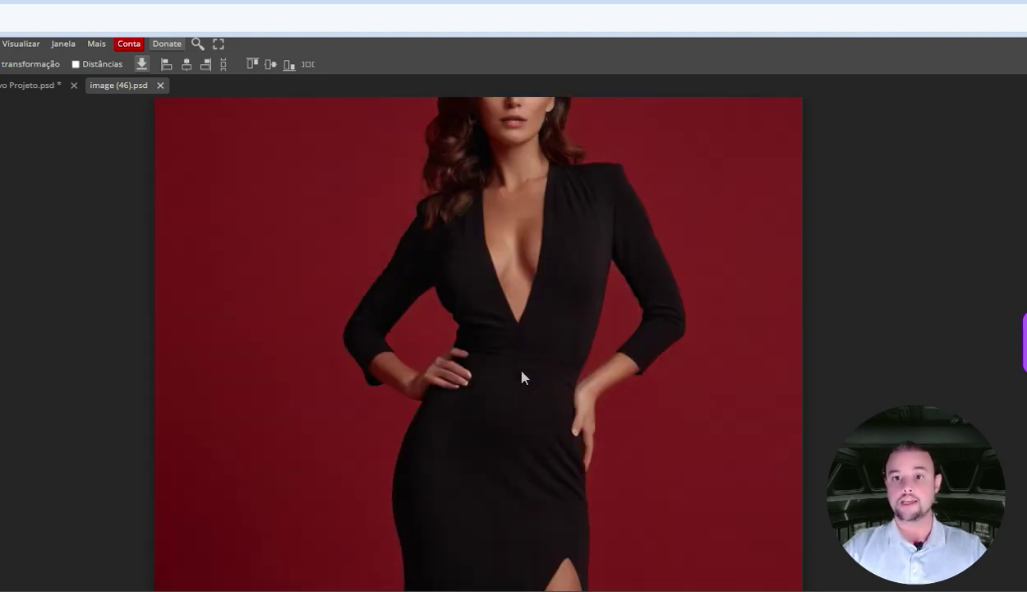
{"action": "scroll", "coordinate": [518, 374], "scroll_direction": "down", "scroll_amount": 2}
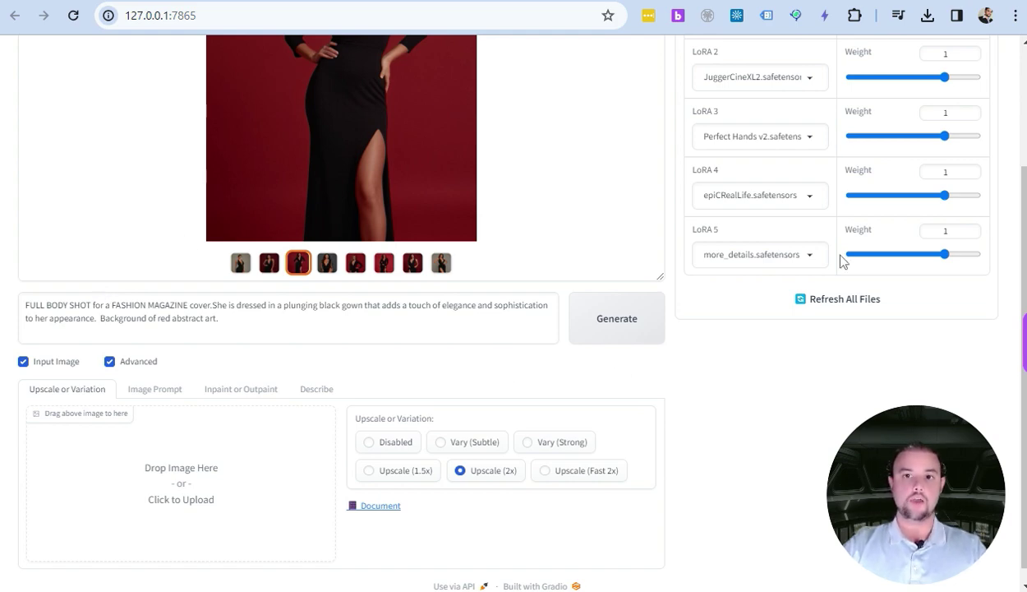
- Review the prompt text, the LoRA models and the upscale options for the image
{"action": "scroll", "coordinate": [841, 261], "scroll_direction": "up", "scroll_amount": 2}
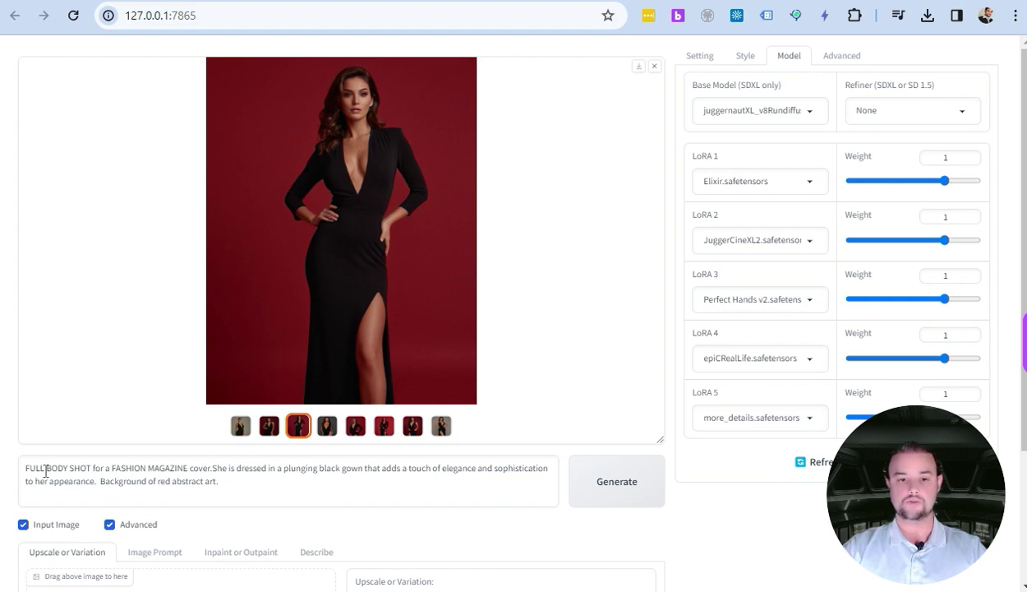
{"action": "left_click_drag", "start_coordinate": [44, 466], "coordinate": [294, 487]}
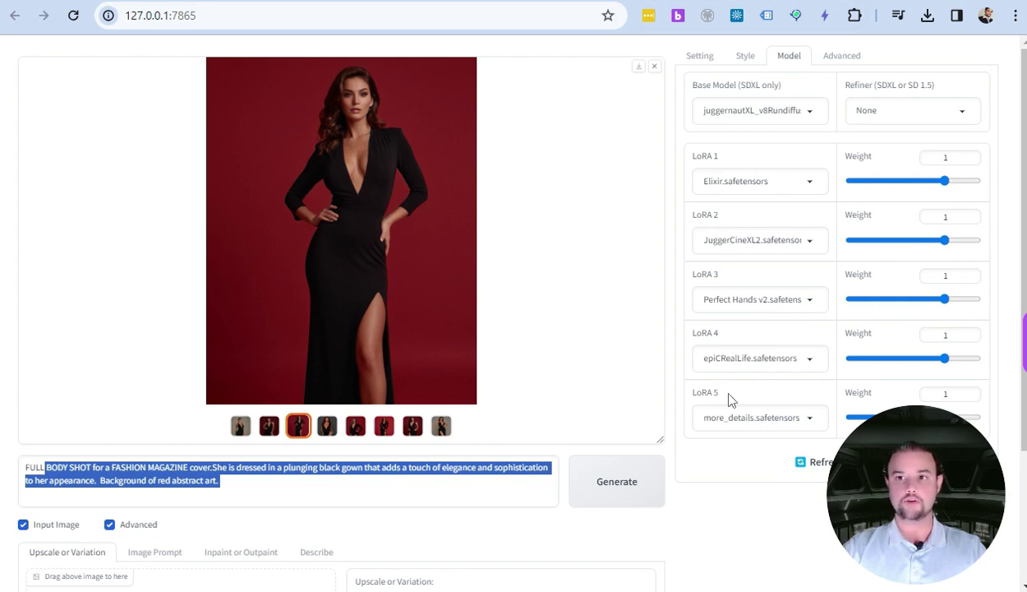
{"action": "scroll", "coordinate": [246, 408], "scroll_direction": "down", "scroll_amount": 3}
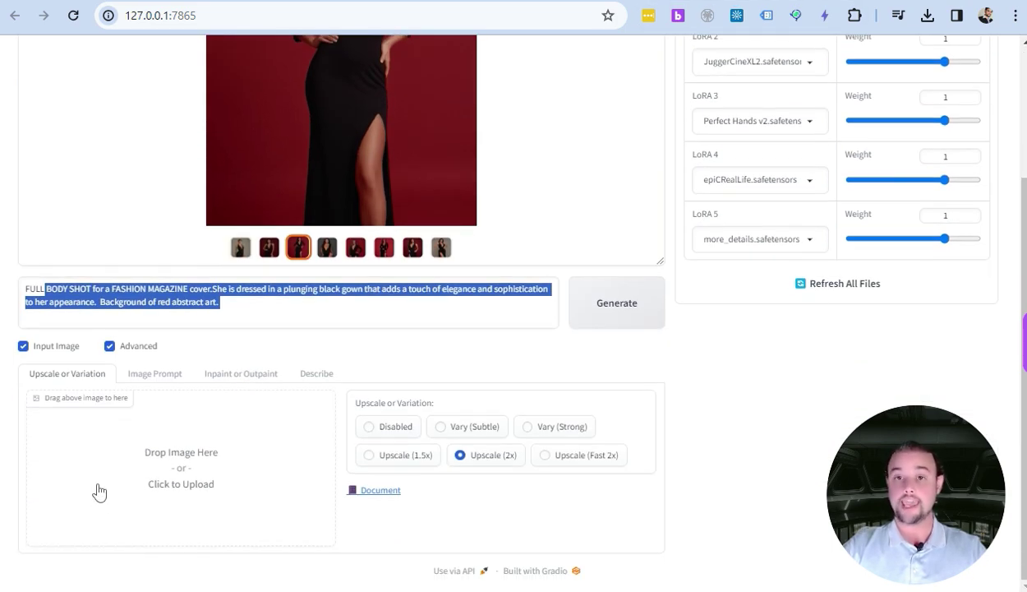
{"action": "scroll", "coordinate": [123, 494], "scroll_direction": "up", "scroll_amount": 1}
{"action": "scroll", "coordinate": [123, 495], "scroll_direction": "up", "scroll_amount": 1}
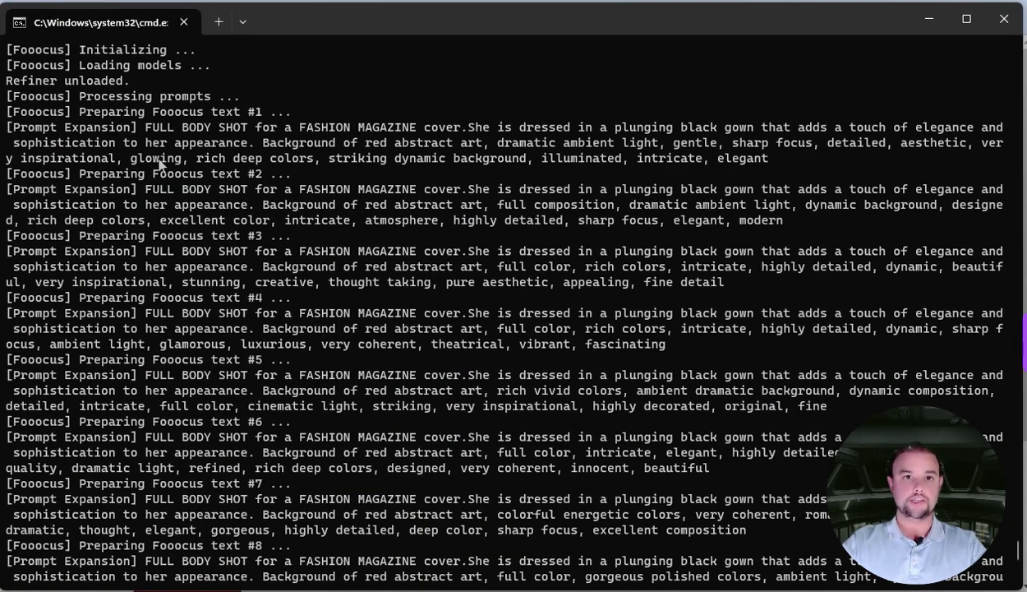
- Examine the console log for the generation parameters, the prompt expansions and the upscaling messages
{"action": "scroll", "coordinate": [52, 165], "scroll_direction": "up", "scroll_amount": 8}
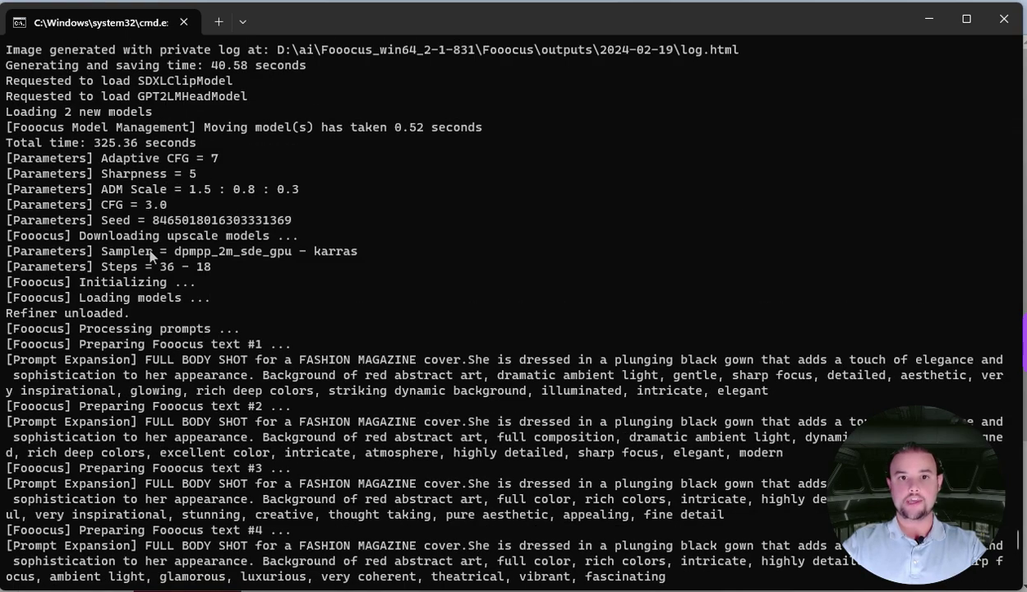
{"action": "scroll", "coordinate": [196, 286], "scroll_direction": "down", "scroll_amount": 2}
{"action": "scroll", "coordinate": [196, 286], "scroll_direction": "down", "scroll_amount": 10}
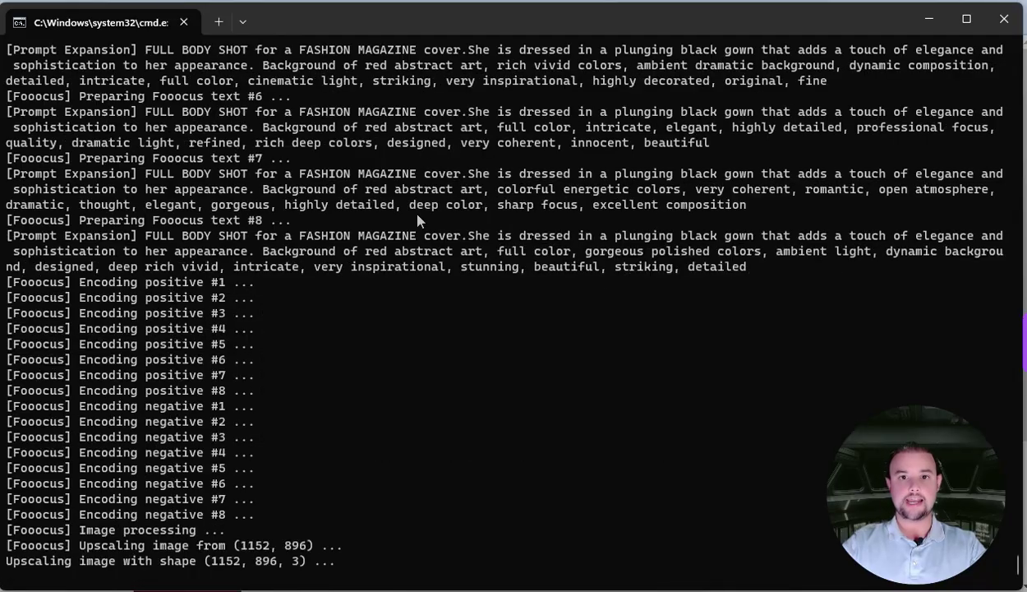
{"action": "scroll", "coordinate": [411, 213], "scroll_direction": "up", "scroll_amount": 10}
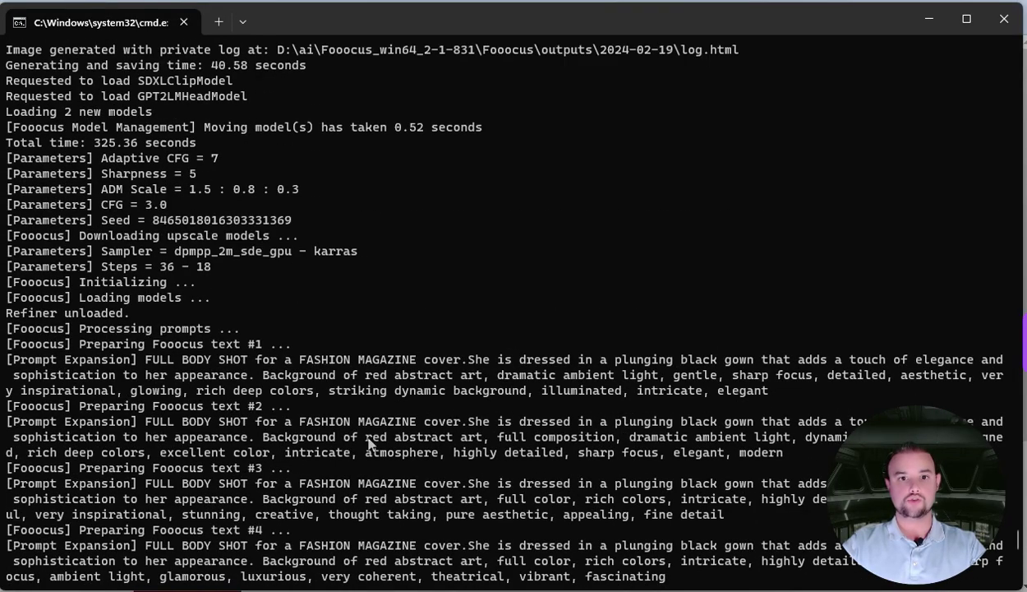
{"action": "scroll", "coordinate": [150, 289], "scroll_direction": "down", "scroll_amount": 10}
- Switch to Fooocus in the browser and check the upscaling preview, its progress, the source image and the generation settings
{"action": "key", "text": "alt+Tab"}
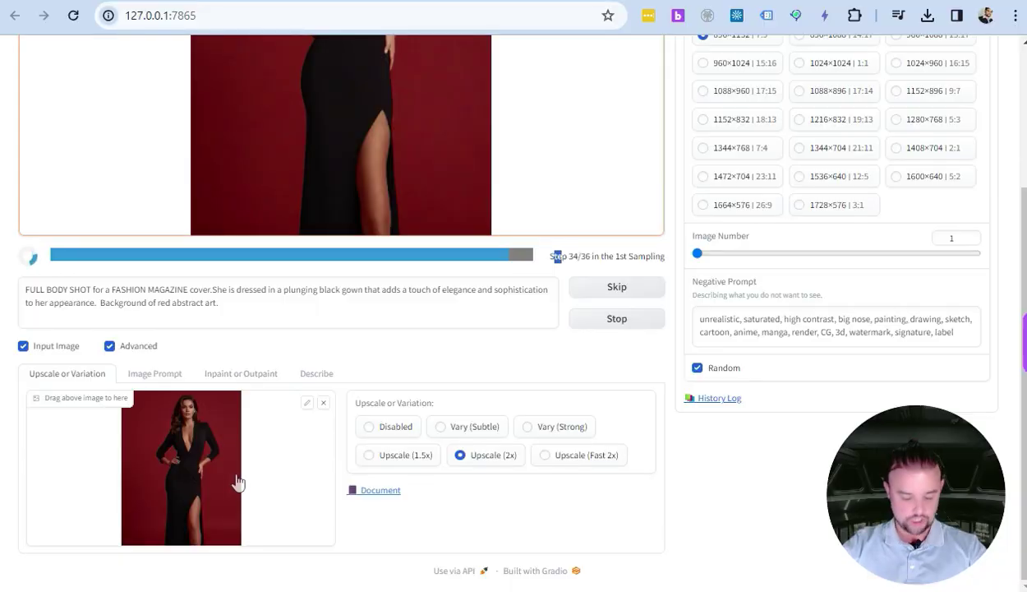
{"action": "scroll", "coordinate": [264, 470], "scroll_direction": "up", "scroll_amount": 3}
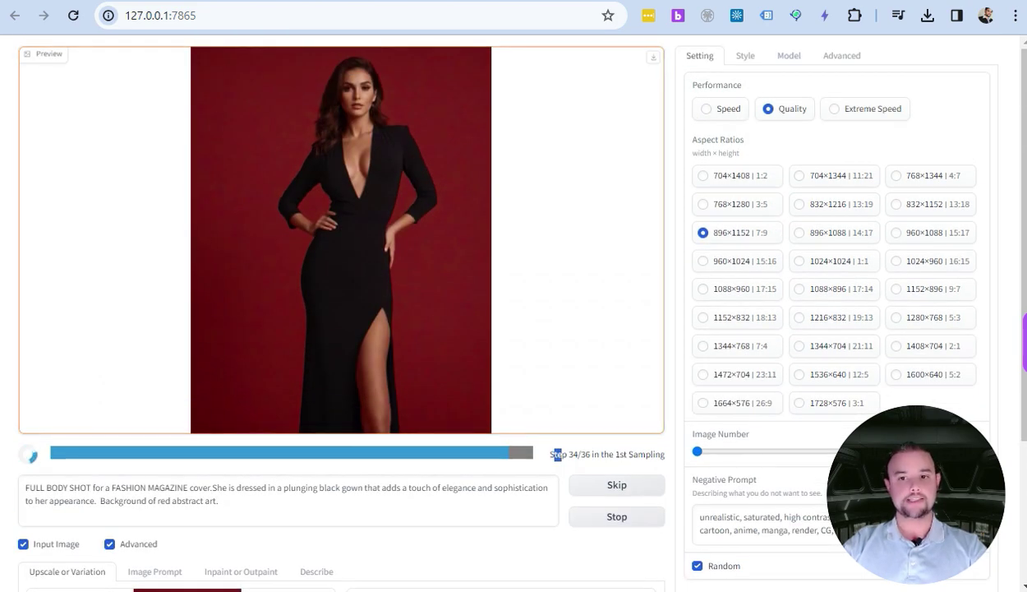
{"action": "scroll", "coordinate": [271, 517], "scroll_direction": "down", "scroll_amount": 3}
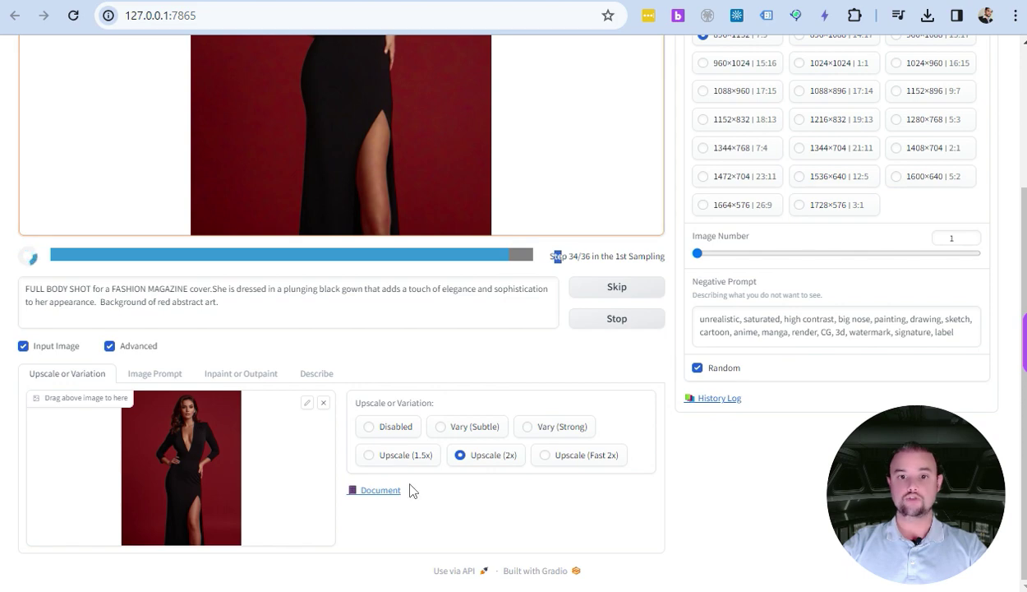
{"action": "scroll", "coordinate": [655, 533], "scroll_direction": "up", "scroll_amount": 2}
{"action": "scroll", "coordinate": [655, 533], "scroll_direction": "up", "scroll_amount": 1}
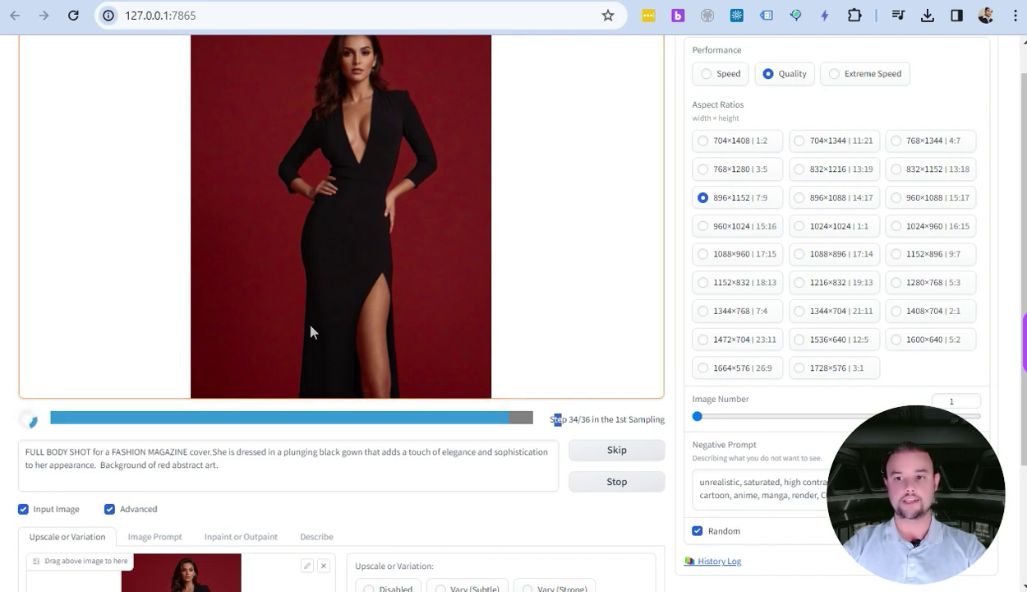
{"action": "scroll", "coordinate": [299, 263], "scroll_direction": "down", "scroll_amount": 1}
{"action": "scroll", "coordinate": [447, 393], "scroll_direction": "up", "scroll_amount": 1}
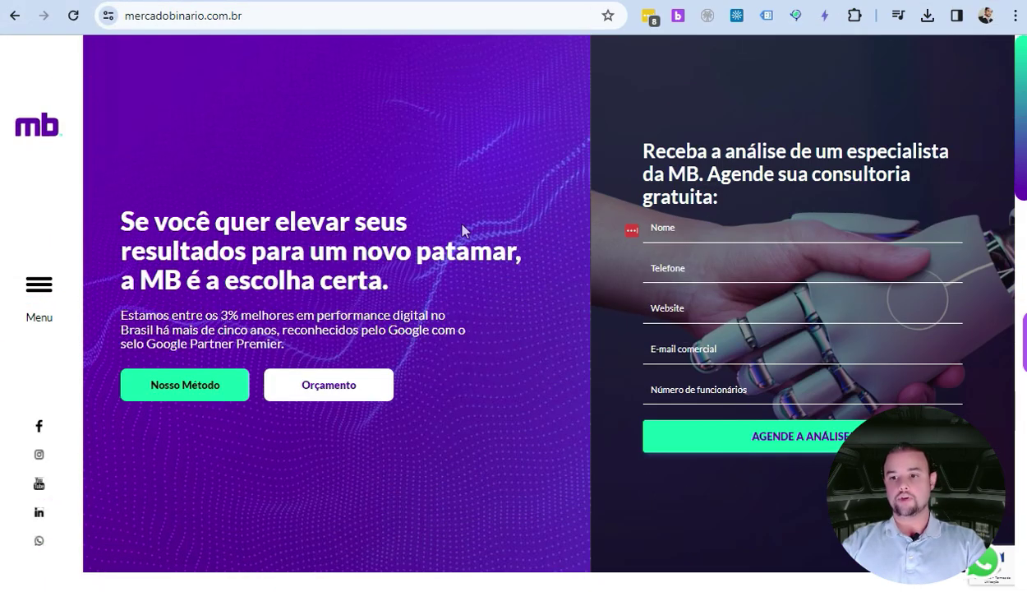
- Look through the mercadobinario.com.br homepage, covering the consultation form, the partner logos and the consulting section
{"action": "scroll", "coordinate": [299, 328], "scroll_direction": "down", "scroll_amount": 5}
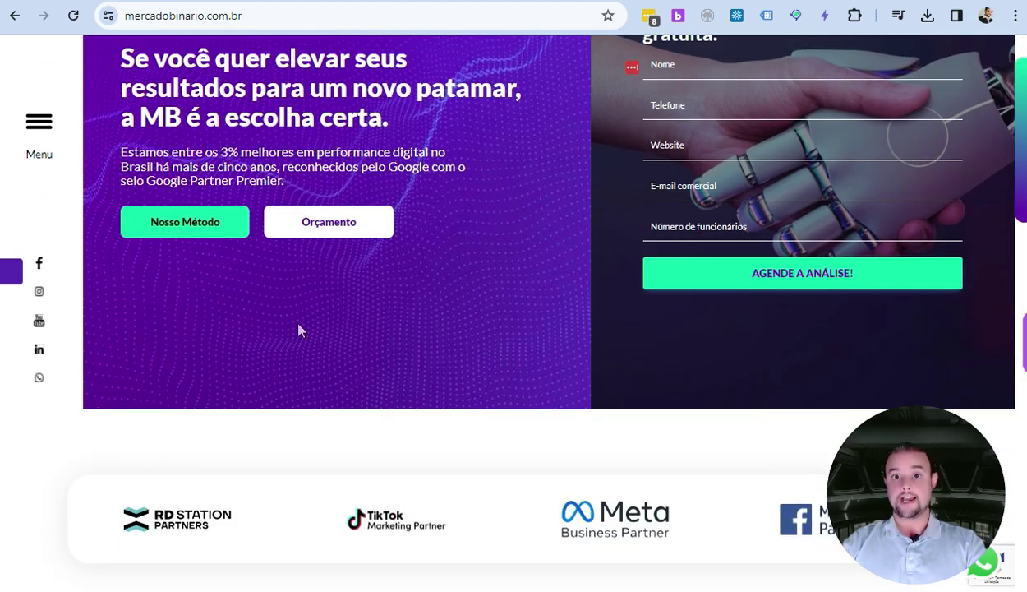
{"action": "scroll", "coordinate": [298, 328], "scroll_direction": "up", "scroll_amount": 5}
{"action": "scroll", "coordinate": [296, 308], "scroll_direction": "down", "scroll_amount": 6}
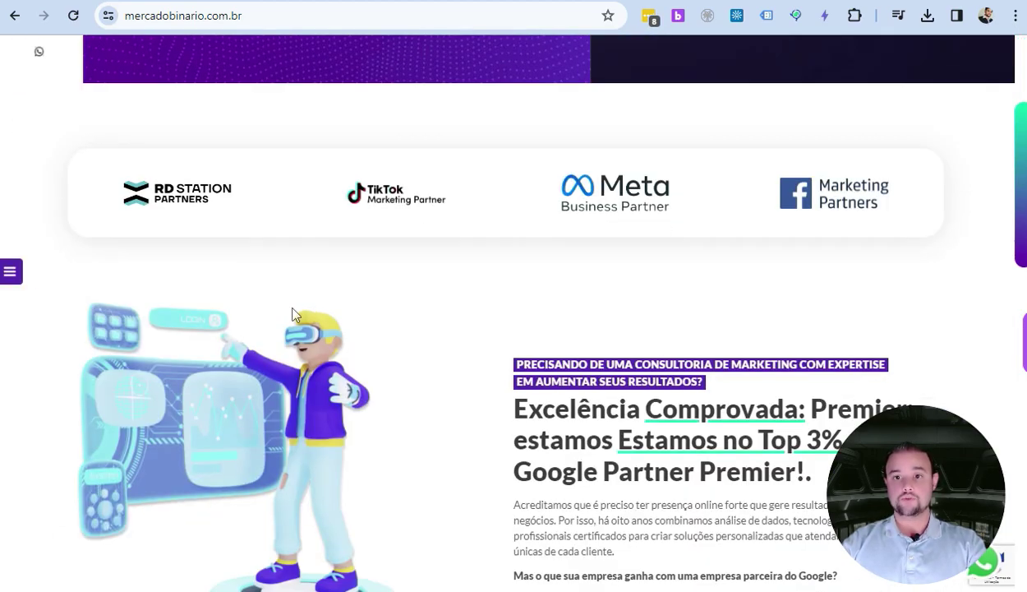
{"action": "scroll", "coordinate": [306, 308], "scroll_direction": "up", "scroll_amount": 6}
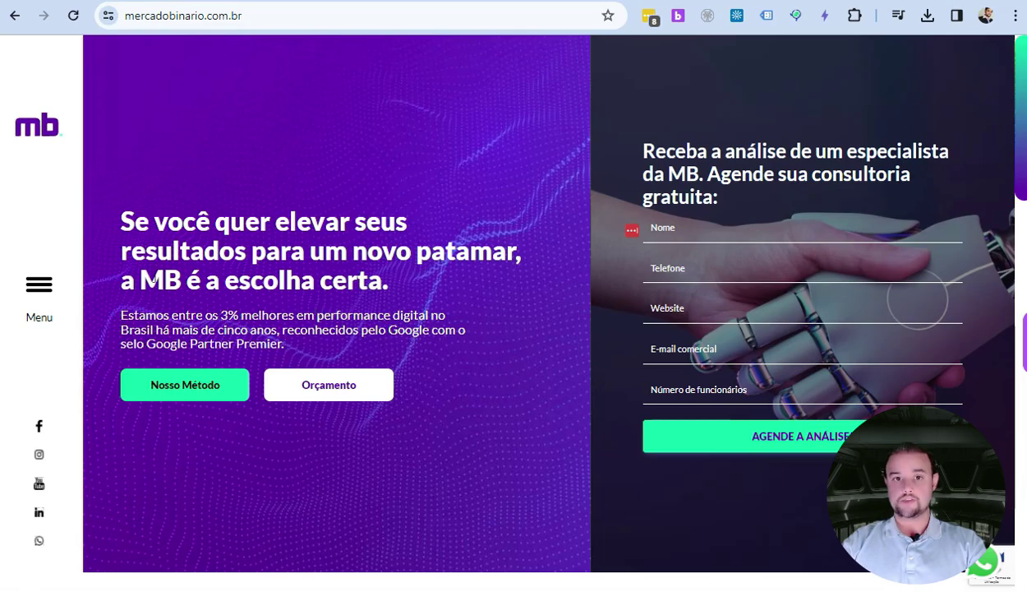
{"action": "scroll", "coordinate": [377, 291], "scroll_direction": "down", "scroll_amount": 7}
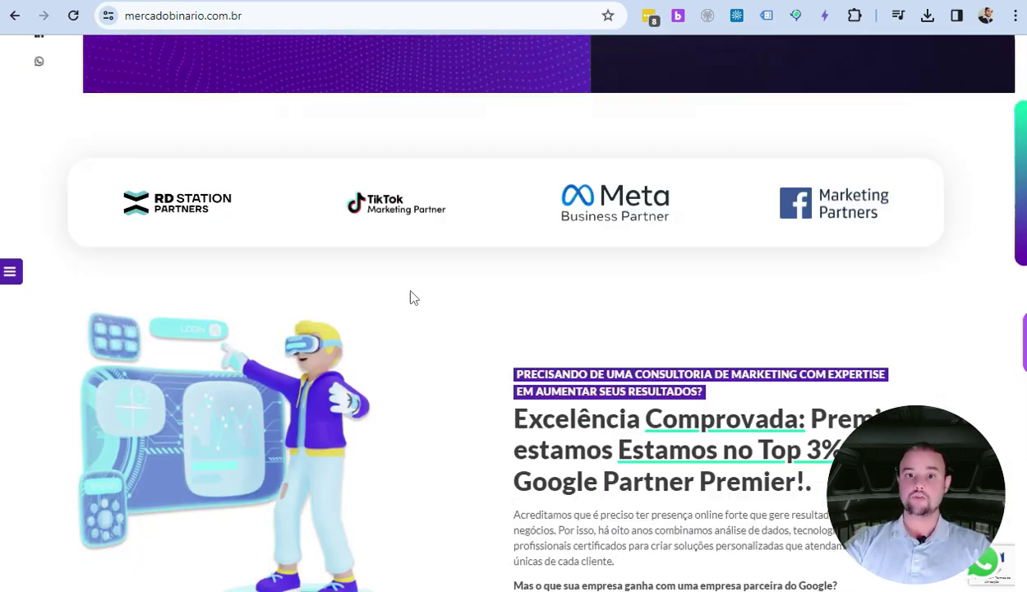
{"action": "scroll", "coordinate": [390, 311], "scroll_direction": "up", "scroll_amount": 5}
{"action": "scroll", "coordinate": [390, 310], "scroll_direction": "up", "scroll_amount": 3}
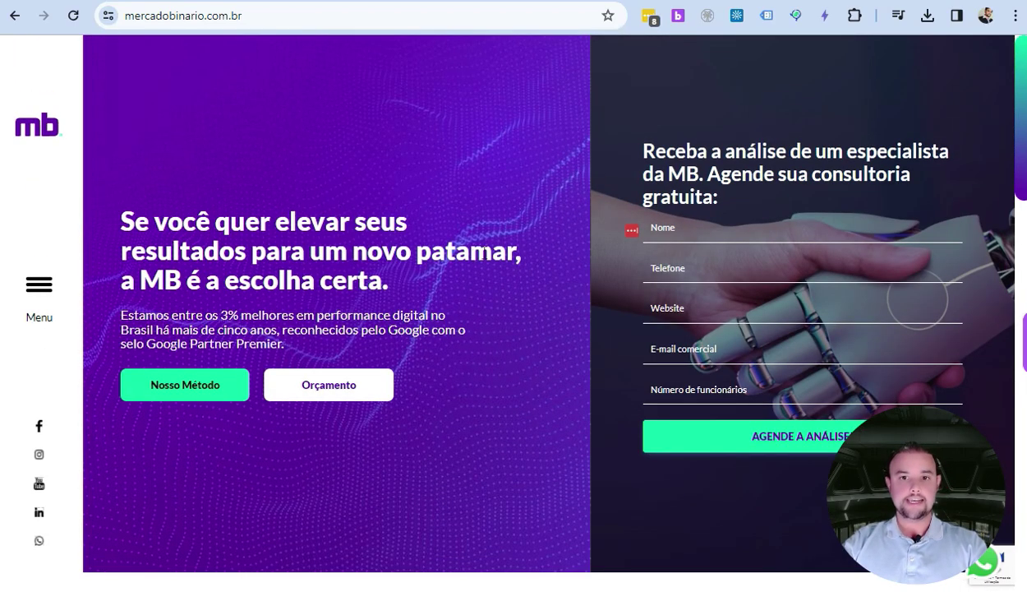
{"action": "scroll", "coordinate": [444, 271], "scroll_direction": "down", "scroll_amount": 3}
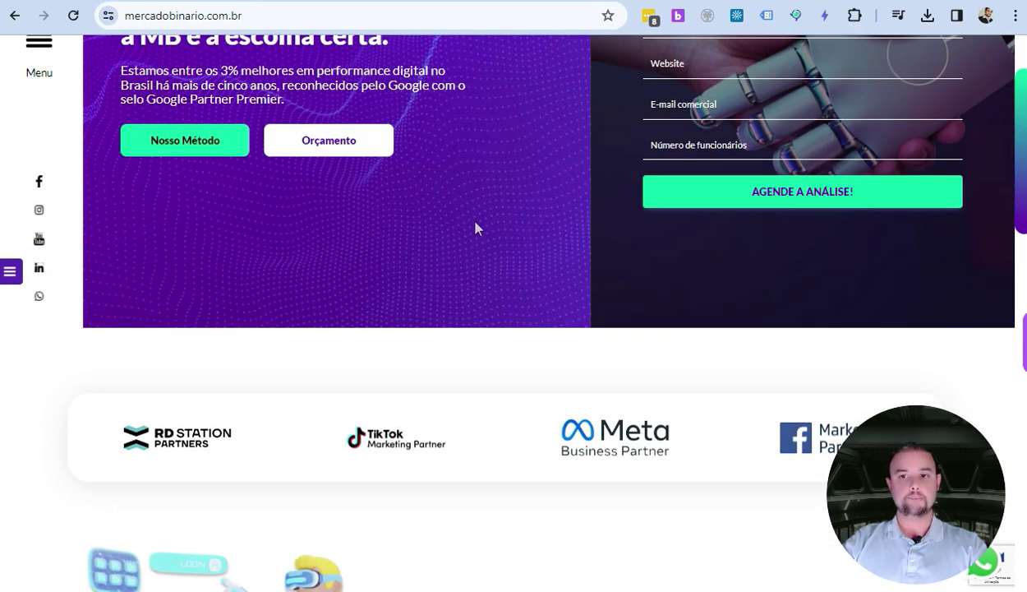
- Read through the homepage's Google Partner benefits, paid-media and website services, and company figures, and return to the consultation form
{"action": "scroll", "coordinate": [475, 229], "scroll_direction": "up", "scroll_amount": 3}
{"action": "scroll", "coordinate": [616, 493], "scroll_direction": "down", "scroll_amount": 3}
{"action": "scroll", "coordinate": [612, 485], "scroll_direction": "up", "scroll_amount": 2}
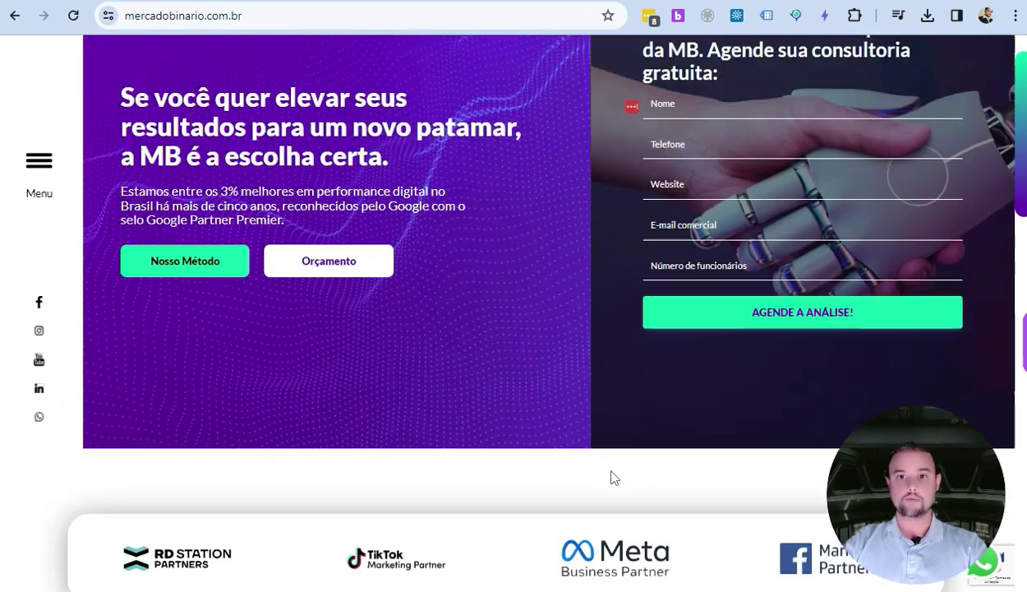
{"action": "scroll", "coordinate": [615, 478], "scroll_direction": "up", "scroll_amount": 2}
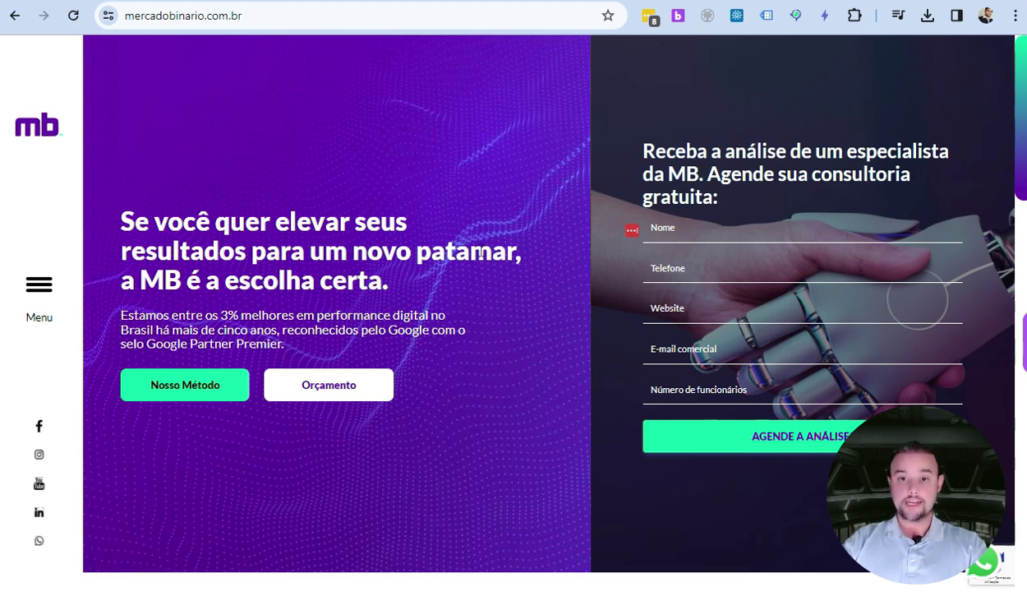
{"action": "scroll", "coordinate": [479, 248], "scroll_direction": "down", "scroll_amount": 5}
{"action": "scroll", "coordinate": [483, 256], "scroll_direction": "up", "scroll_amount": 4}
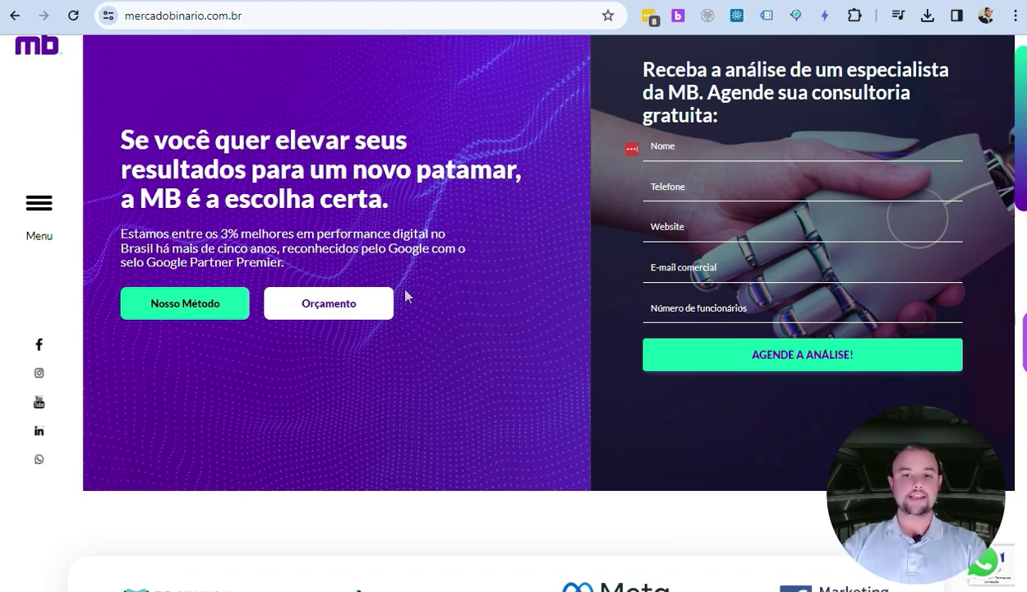
{"action": "scroll", "coordinate": [405, 296], "scroll_direction": "down", "scroll_amount": 15}
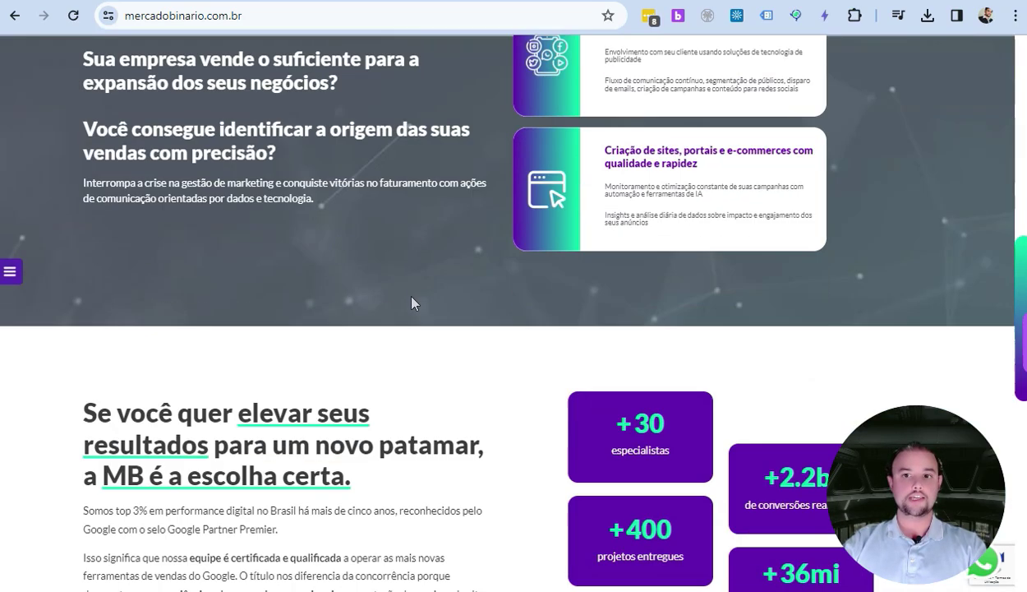
{"action": "scroll", "coordinate": [412, 303], "scroll_direction": "down", "scroll_amount": 4}
{"action": "scroll", "coordinate": [411, 305], "scroll_direction": "up", "scroll_amount": 18}
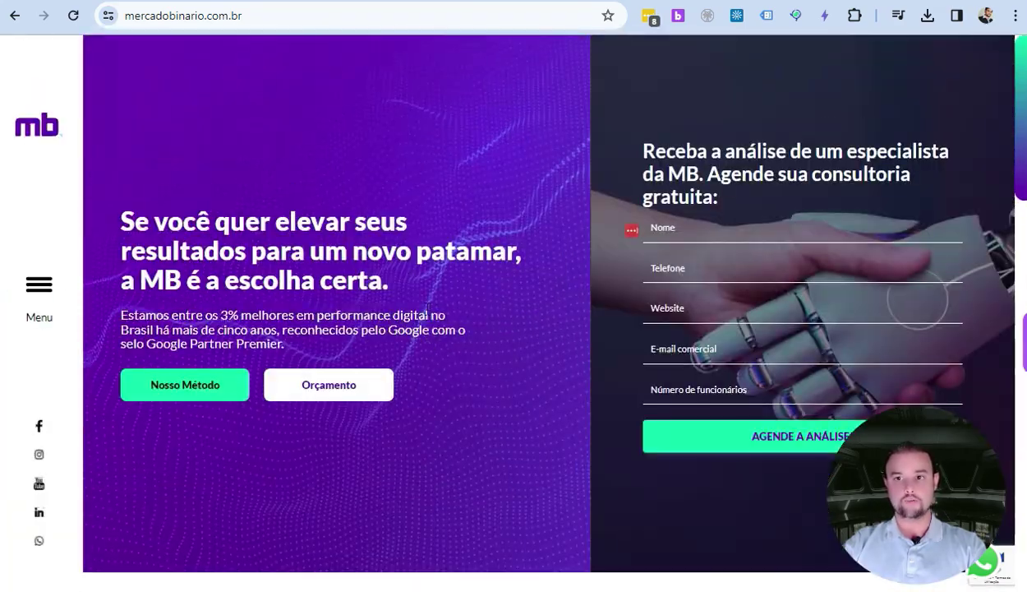
{"action": "scroll", "coordinate": [427, 311], "scroll_direction": "down", "scroll_amount": 15}
{"action": "scroll", "coordinate": [429, 314], "scroll_direction": "up", "scroll_amount": 10}
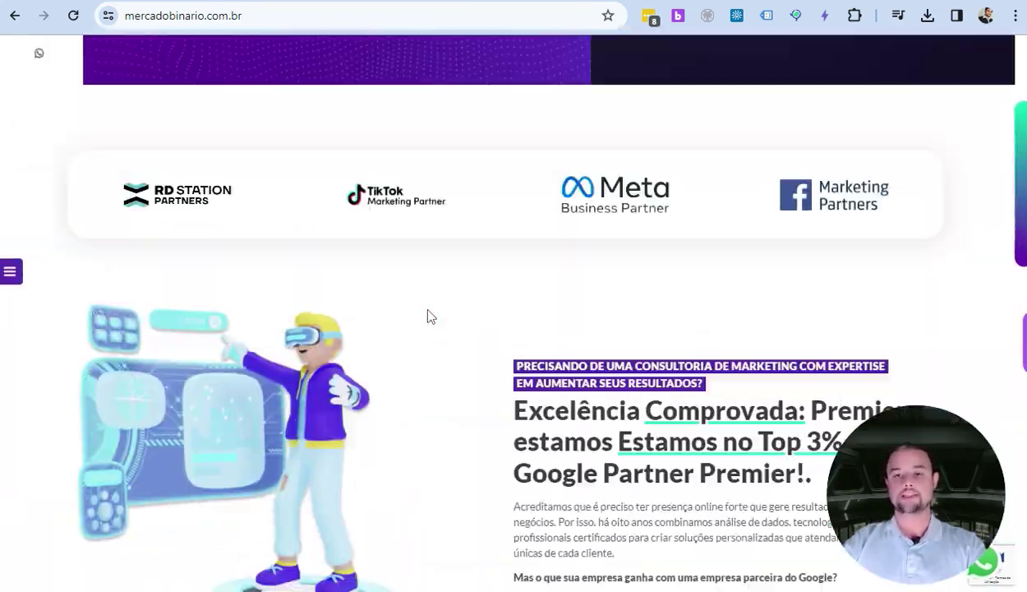
{"action": "scroll", "coordinate": [427, 316], "scroll_direction": "up", "scroll_amount": 5}
{"action": "scroll", "coordinate": [427, 312], "scroll_direction": "down", "scroll_amount": 12}
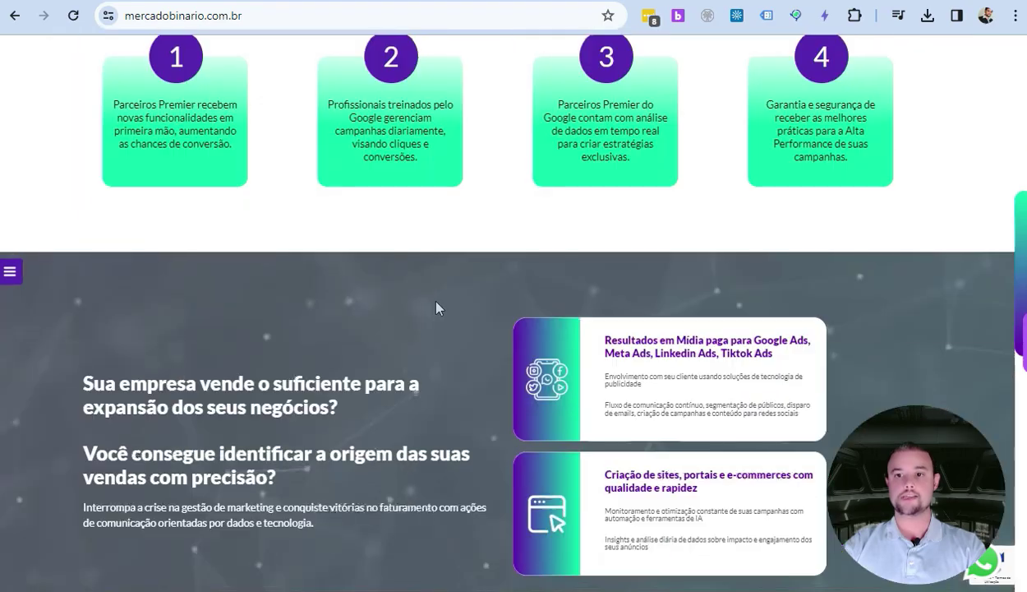
{"action": "scroll", "coordinate": [438, 306], "scroll_direction": "down", "scroll_amount": 15}
{"action": "scroll", "coordinate": [439, 307], "scroll_direction": "up", "scroll_amount": 15}
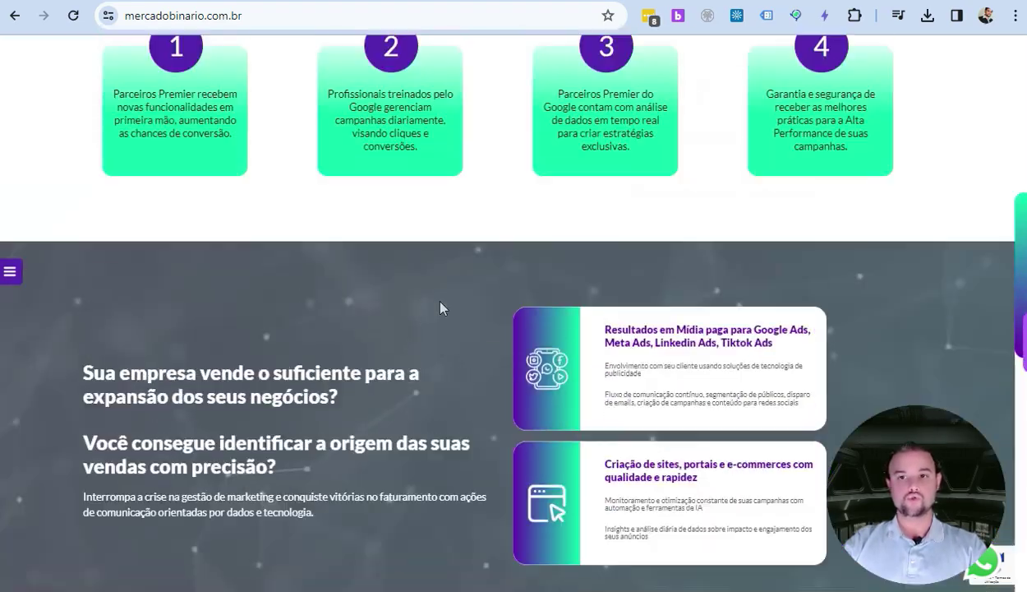
{"action": "scroll", "coordinate": [441, 307], "scroll_direction": "up", "scroll_amount": 15}
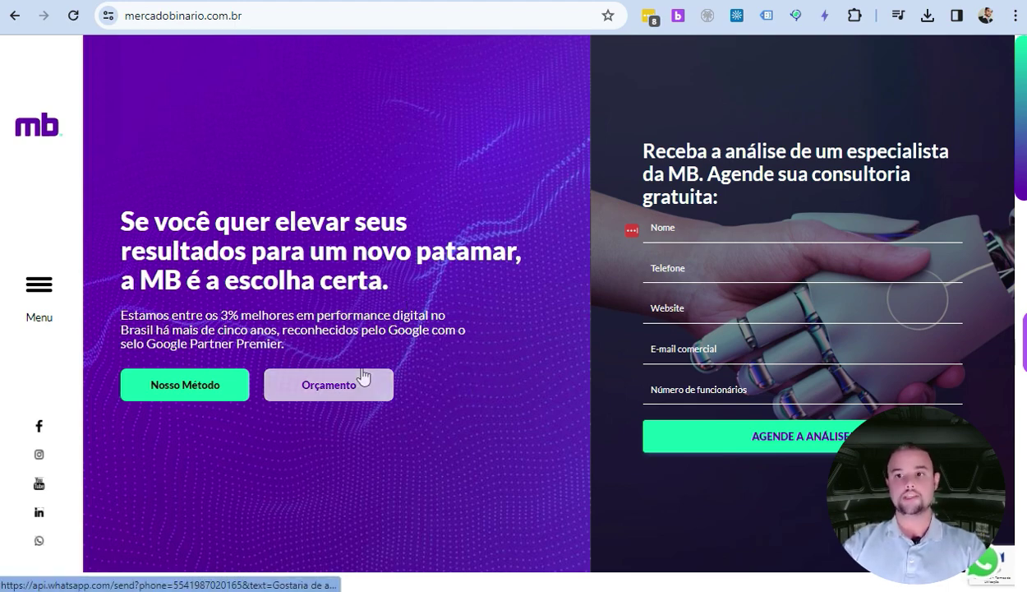
{"action": "scroll", "coordinate": [389, 382], "scroll_direction": "down", "scroll_amount": 6}
{"action": "scroll", "coordinate": [395, 374], "scroll_direction": "down", "scroll_amount": 1}
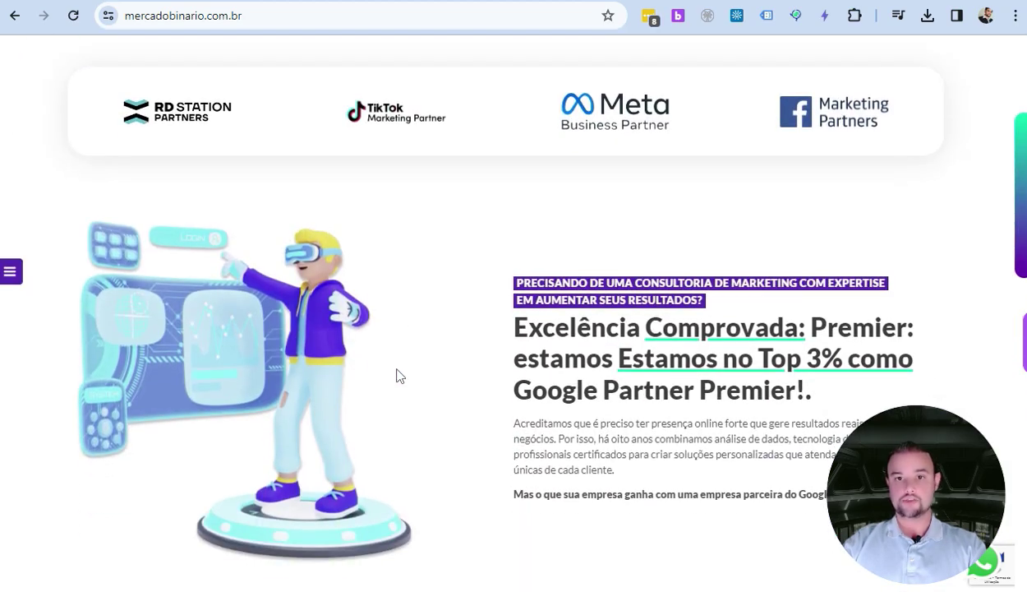
{"action": "scroll", "coordinate": [382, 394], "scroll_direction": "up", "scroll_amount": 1}
{"action": "scroll", "coordinate": [380, 411], "scroll_direction": "up", "scroll_amount": 6}
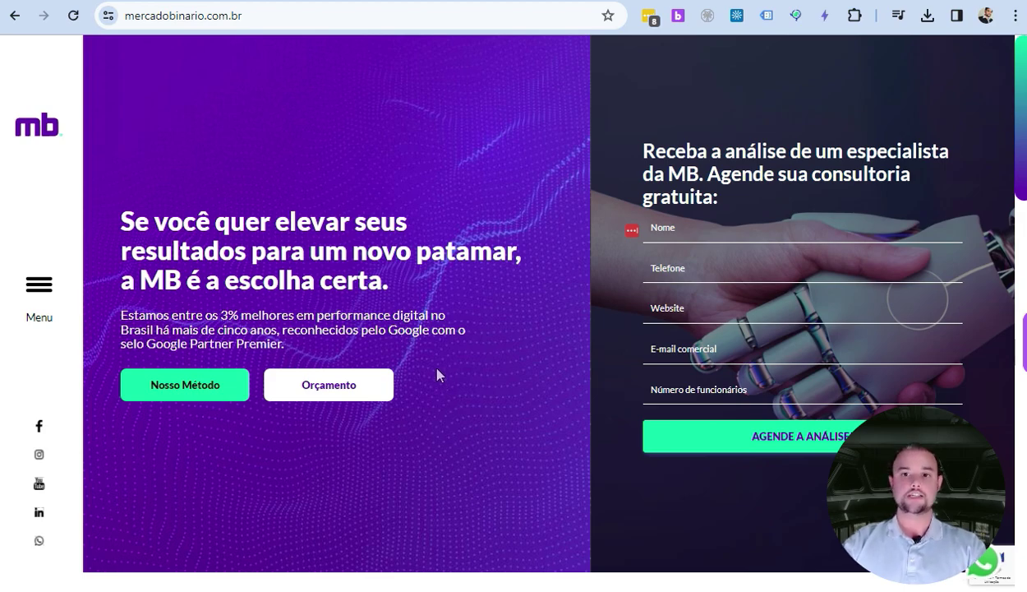
{"action": "scroll", "coordinate": [437, 374], "scroll_direction": "down", "scroll_amount": 2}
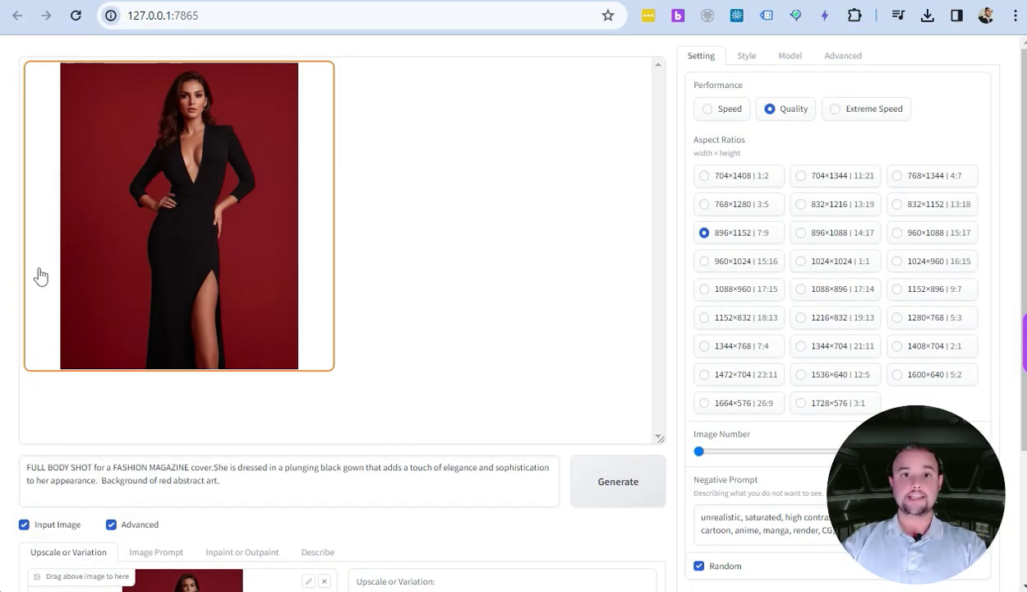
- Open the generated image in Fooocus, and switch to Photopea to inspect the face, dress and hands in image (46).psd
{"action": "left_click", "coordinate": [138, 257]}
{"action": "left_click", "coordinate": [391, 156]}
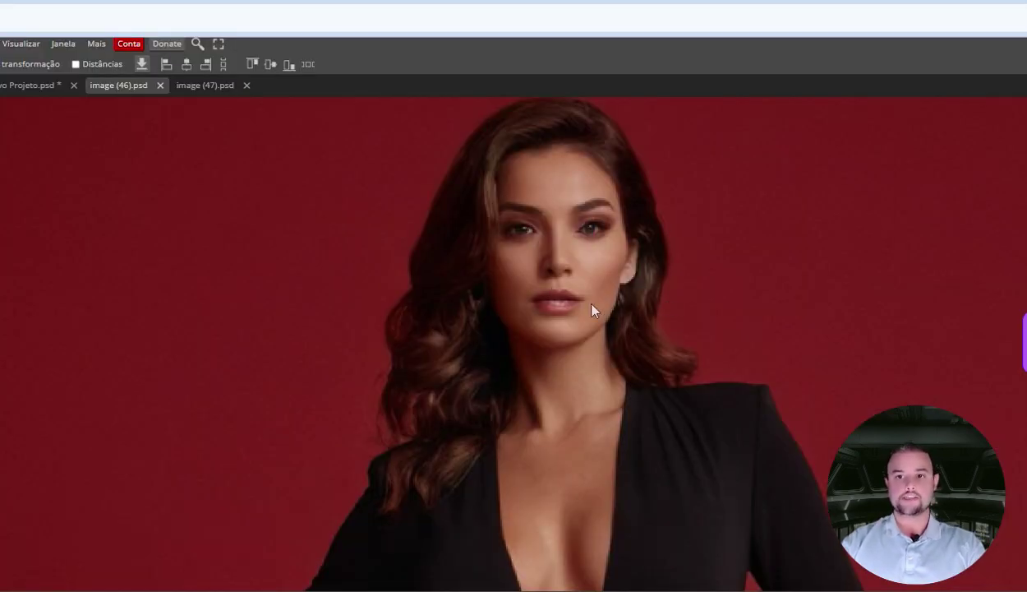
{"action": "left_click_drag", "start_coordinate": [583, 300], "coordinate": [567, 315]}
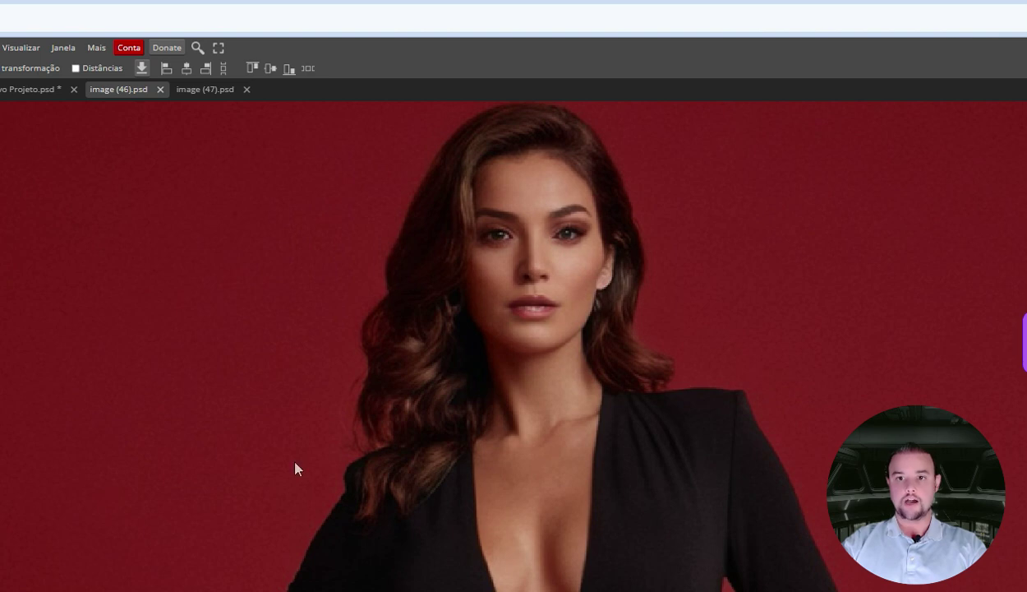
{"action": "left_click_drag", "start_coordinate": [395, 455], "coordinate": [433, 293]}
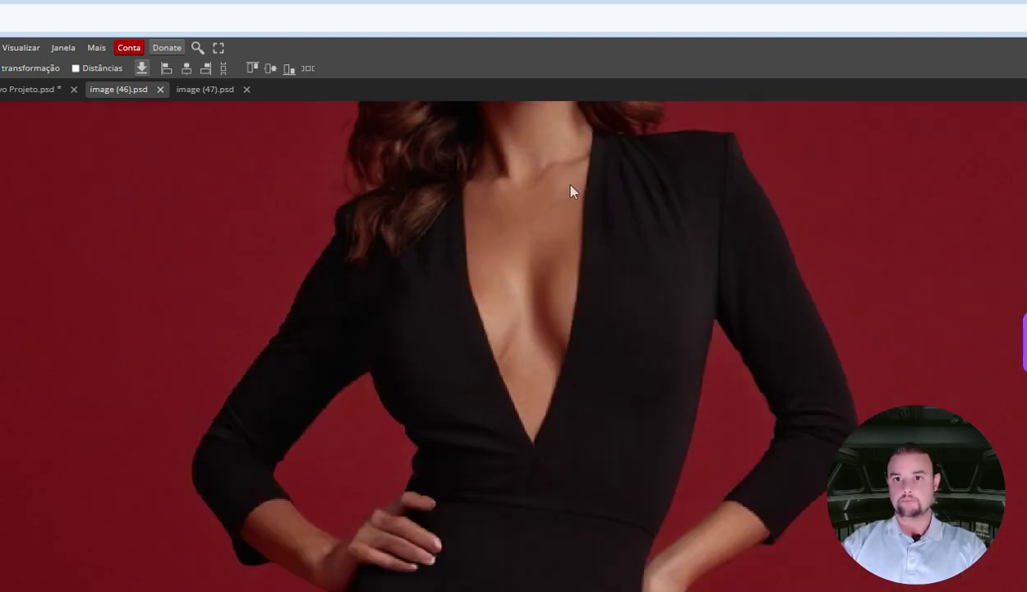
{"action": "scroll", "coordinate": [614, 541], "scroll_direction": "down", "scroll_amount": 5}
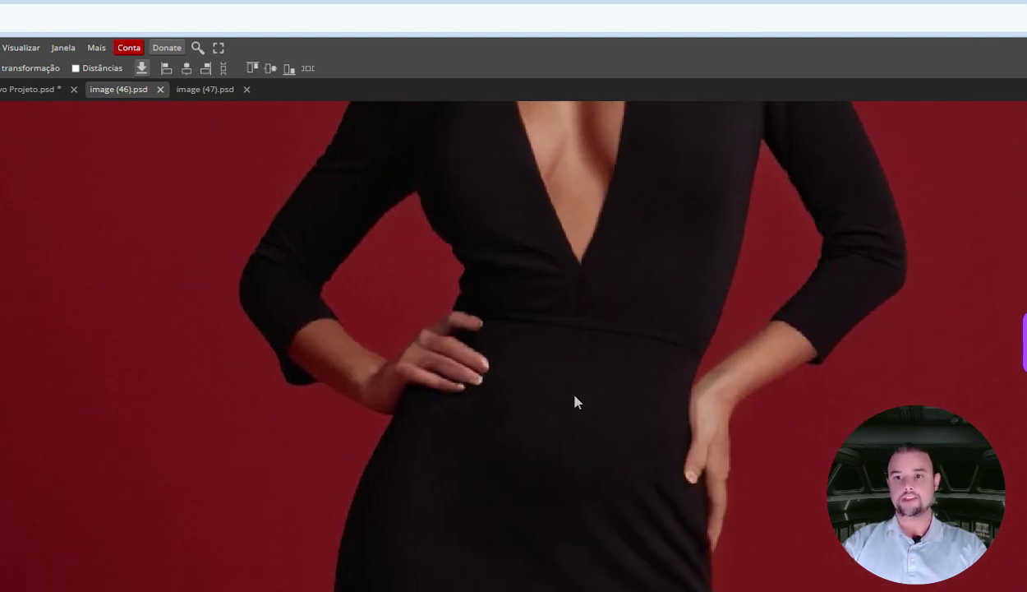
{"action": "scroll", "coordinate": [575, 401], "scroll_direction": "down", "scroll_amount": 6}
{"action": "scroll", "coordinate": [612, 220], "scroll_direction": "up", "scroll_amount": 15}
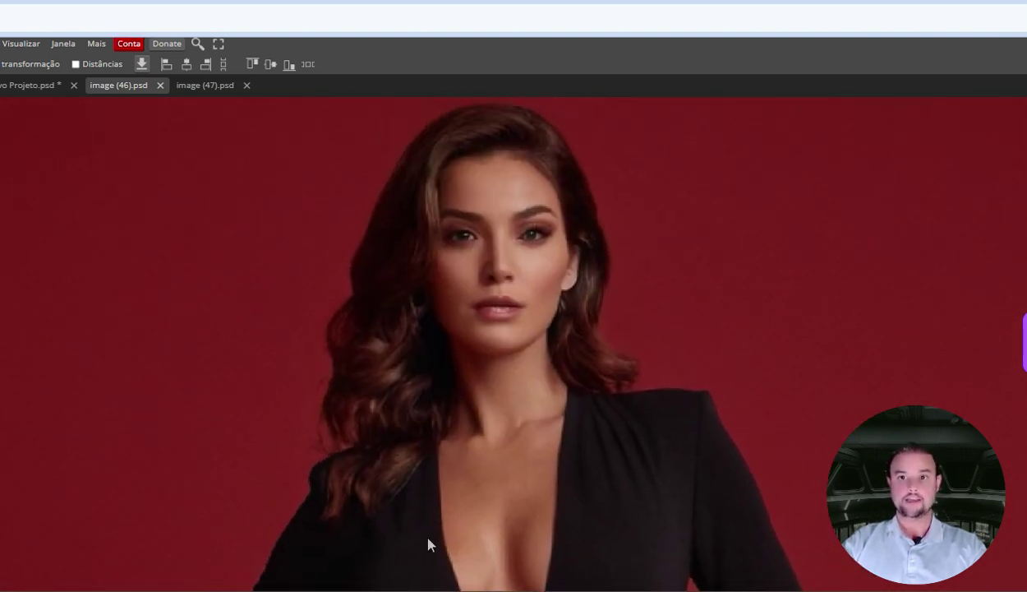
{"action": "scroll", "coordinate": [490, 304], "scroll_direction": "left", "scroll_amount": 1}
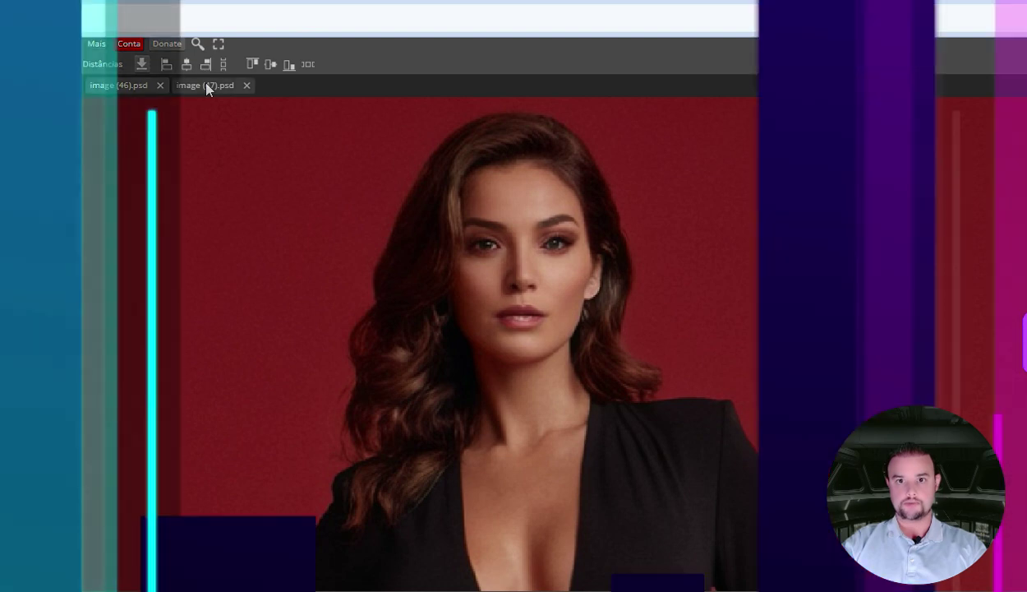
- Compare the face in image (47).psd with a close-up of the face in image (46).psd
{"action": "left_click", "coordinate": [202, 83]}
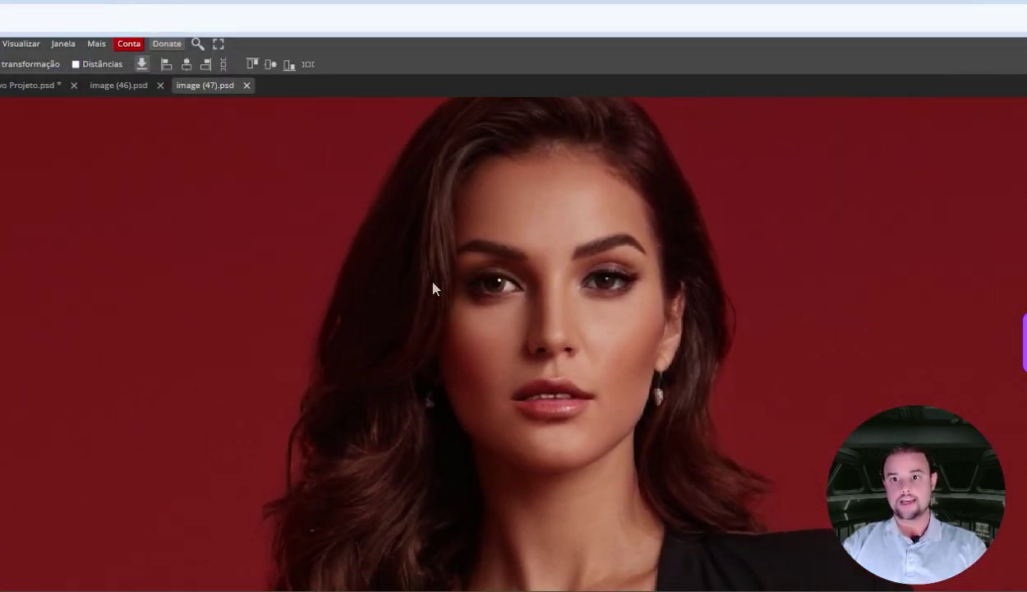
{"action": "left_click", "coordinate": [115, 85]}
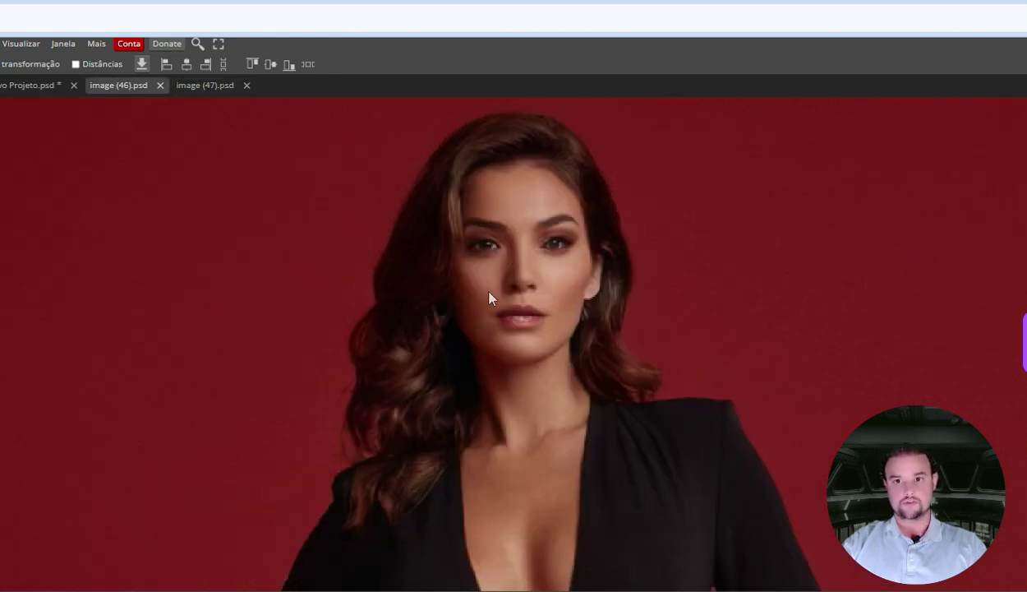
{"action": "scroll", "coordinate": [493, 295], "scroll_direction": "up", "scroll_amount": 5}
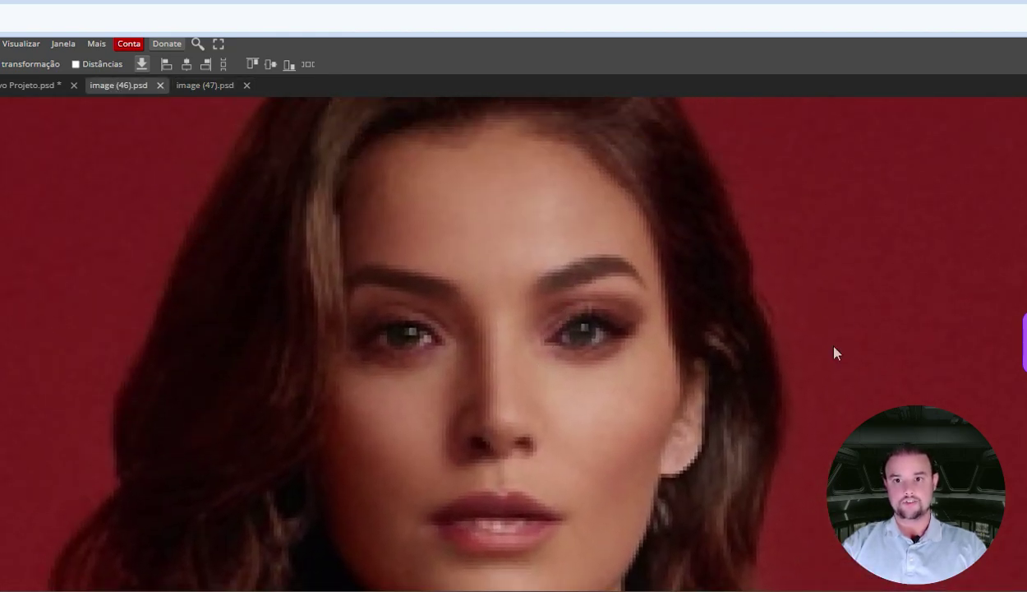
- Inspect image (47).psd in detail, covering the face, hair, neckline, dress fabric and the hand on the waist
{"action": "left_click", "coordinate": [206, 87]}
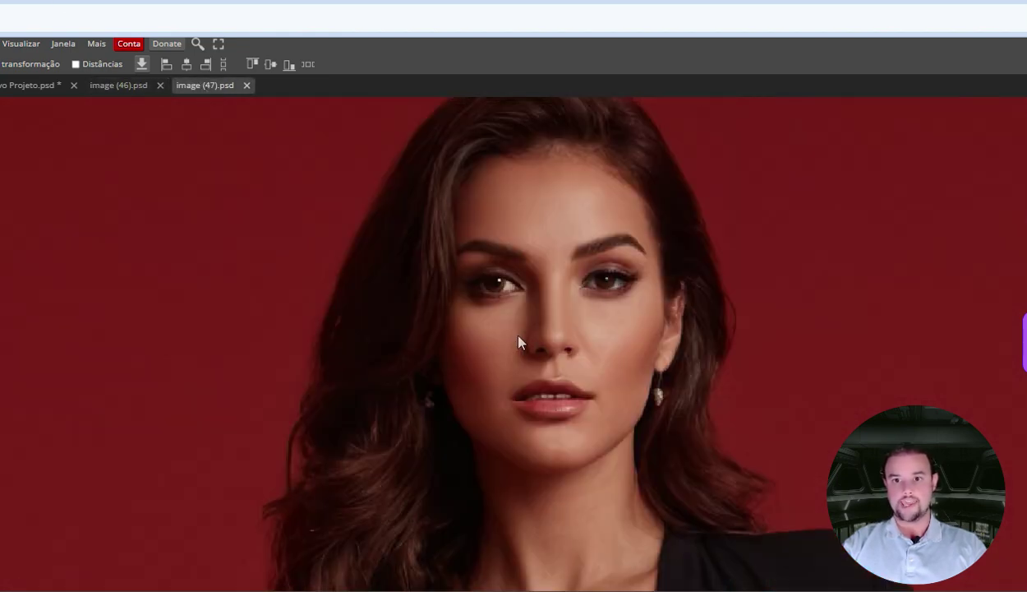
{"action": "left_click_drag", "start_coordinate": [449, 408], "coordinate": [519, 331]}
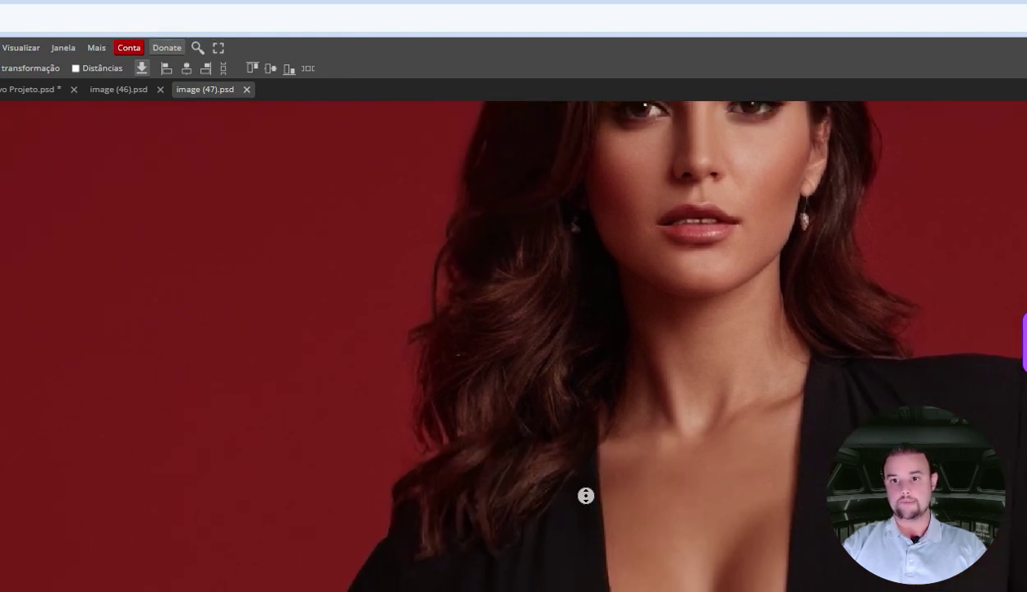
{"action": "left_click_drag", "start_coordinate": [584, 493], "coordinate": [343, 287]}
{"action": "left_click_drag", "start_coordinate": [596, 275], "coordinate": [486, 355]}
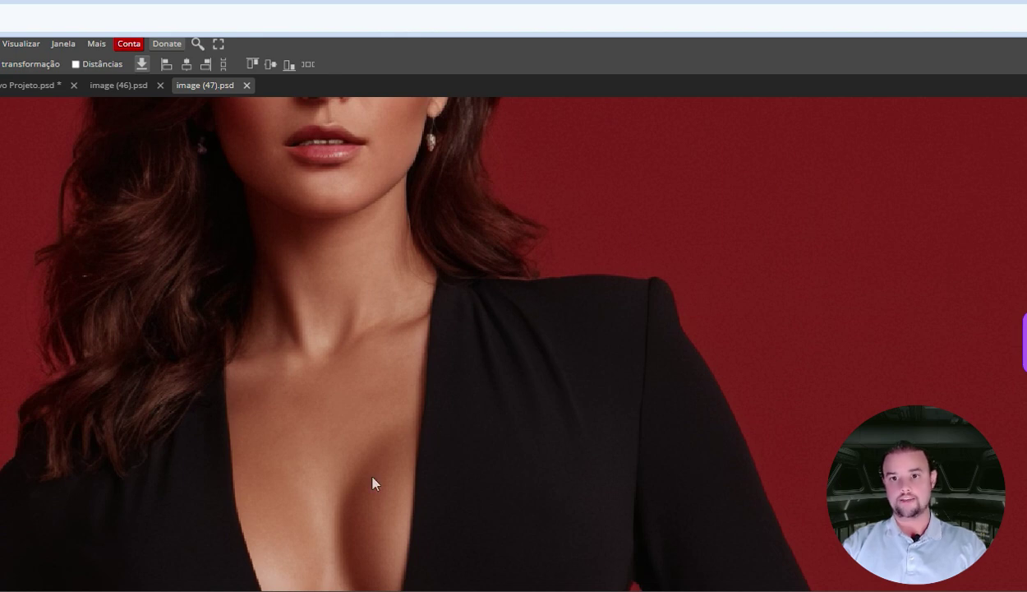
{"action": "left_click_drag", "start_coordinate": [397, 488], "coordinate": [578, 215]}
{"action": "scroll", "coordinate": [894, 345], "scroll_direction": "up", "scroll_amount": 2}
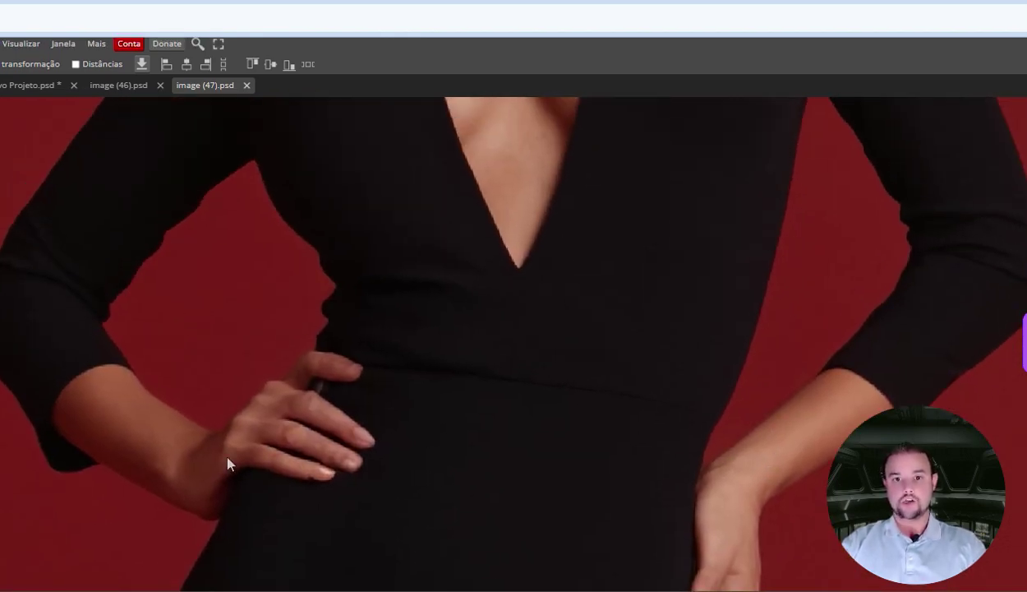
{"action": "left_click_drag", "start_coordinate": [293, 470], "coordinate": [382, 458]}
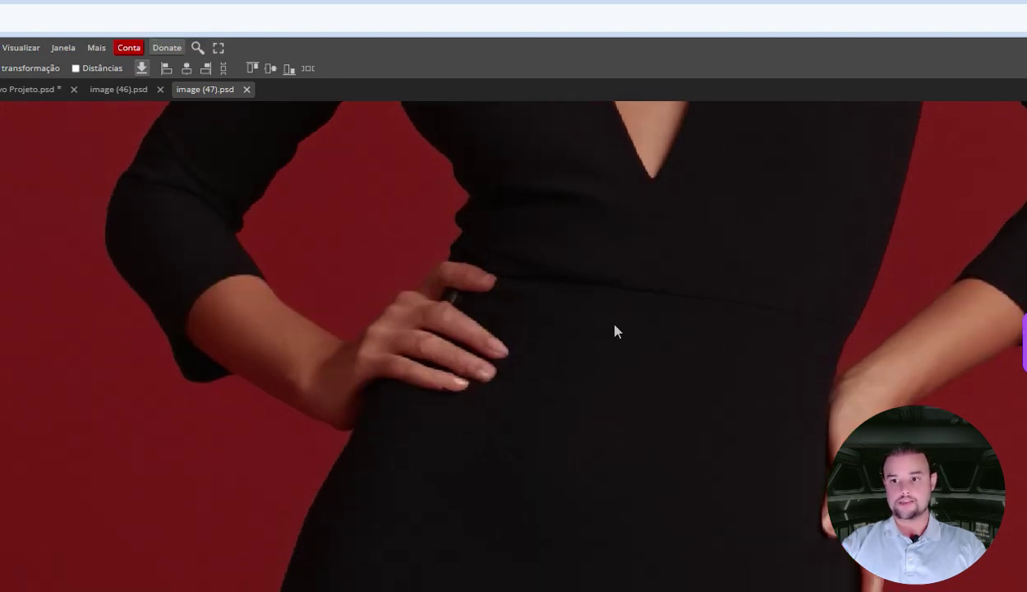
{"action": "scroll", "coordinate": [699, 199], "scroll_direction": "up", "scroll_amount": 10}
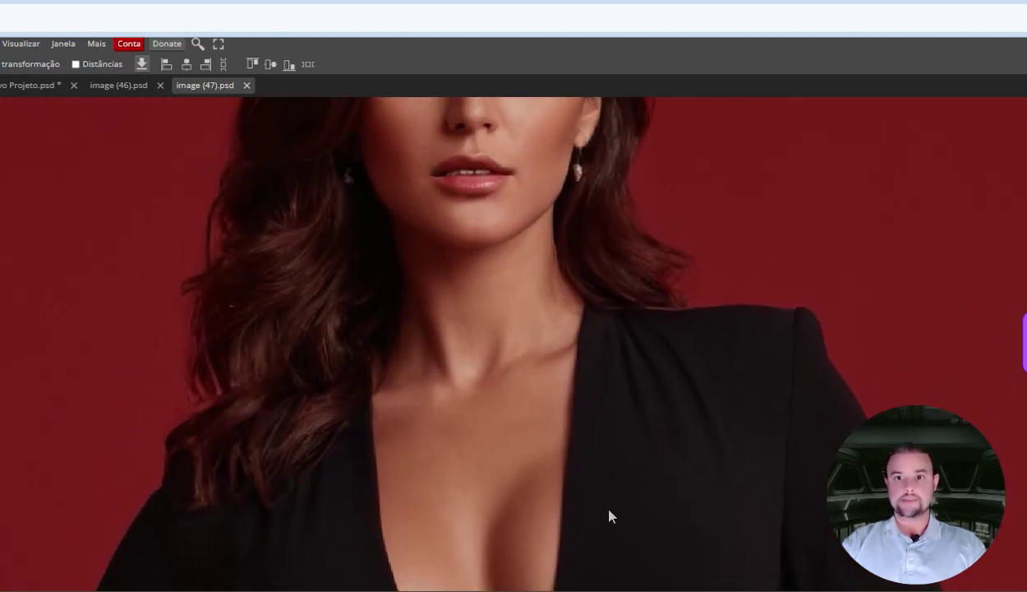
{"action": "scroll", "coordinate": [387, 309], "scroll_direction": "up", "scroll_amount": 2}
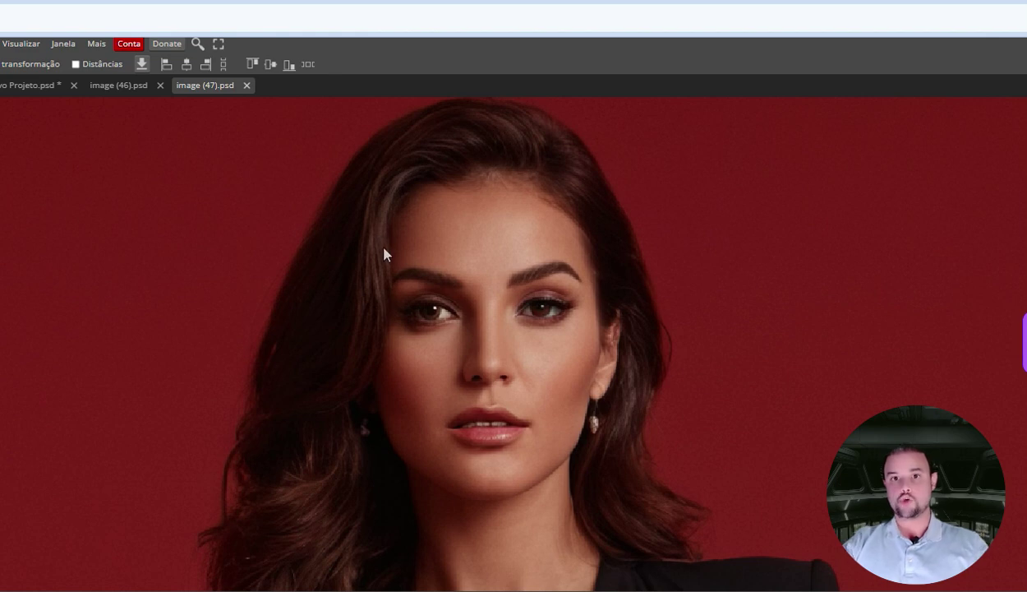
- Recheck the face in image (46).psd, and compare it with a wider view of the figure in image (47).psd
{"action": "left_click", "coordinate": [122, 83]}
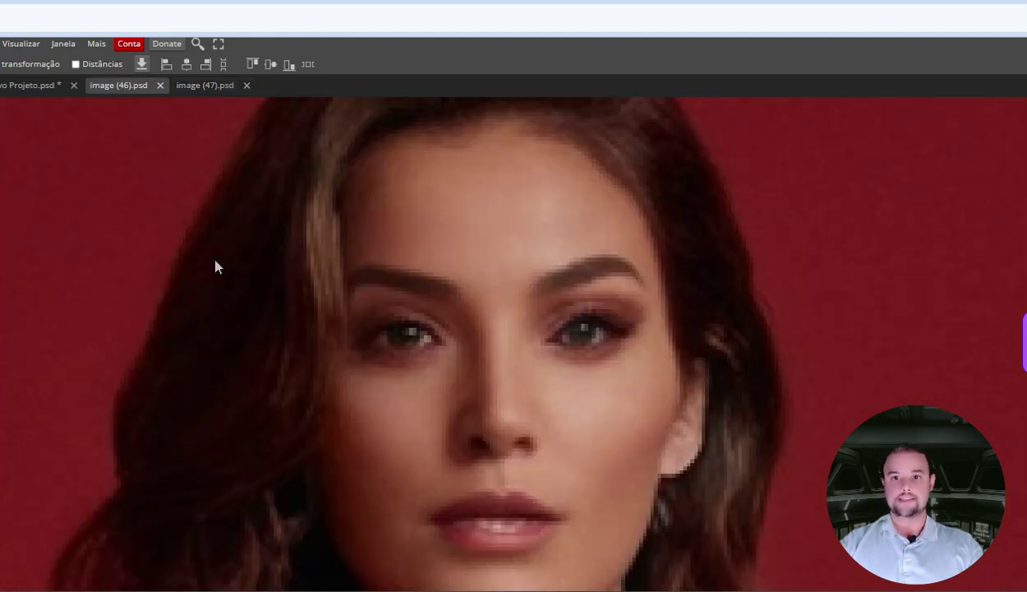
{"action": "scroll", "coordinate": [489, 365], "scroll_direction": "down", "scroll_amount": 5}
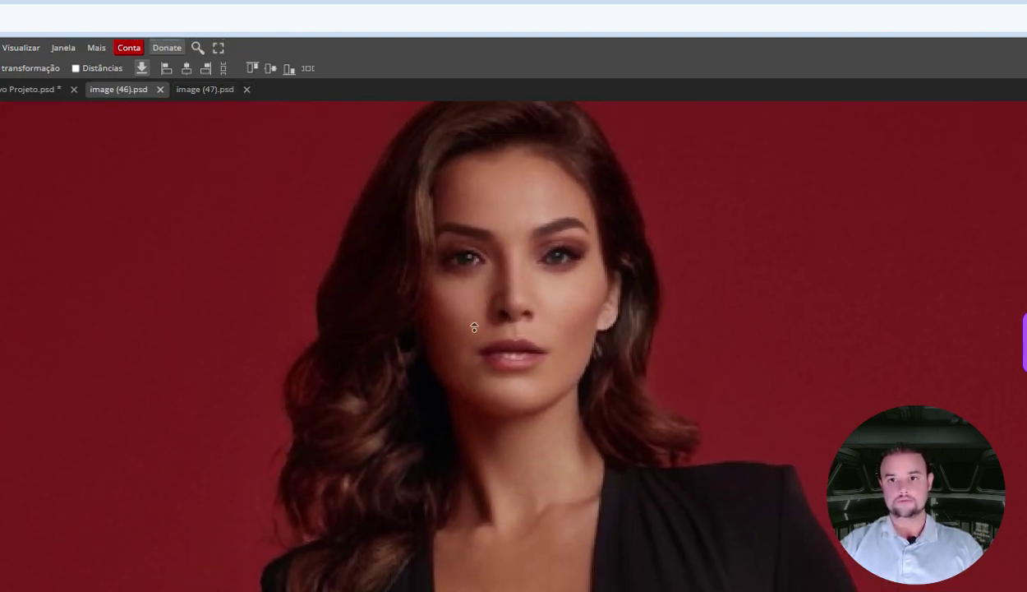
{"action": "left_click_drag", "start_coordinate": [474, 327], "coordinate": [447, 345]}
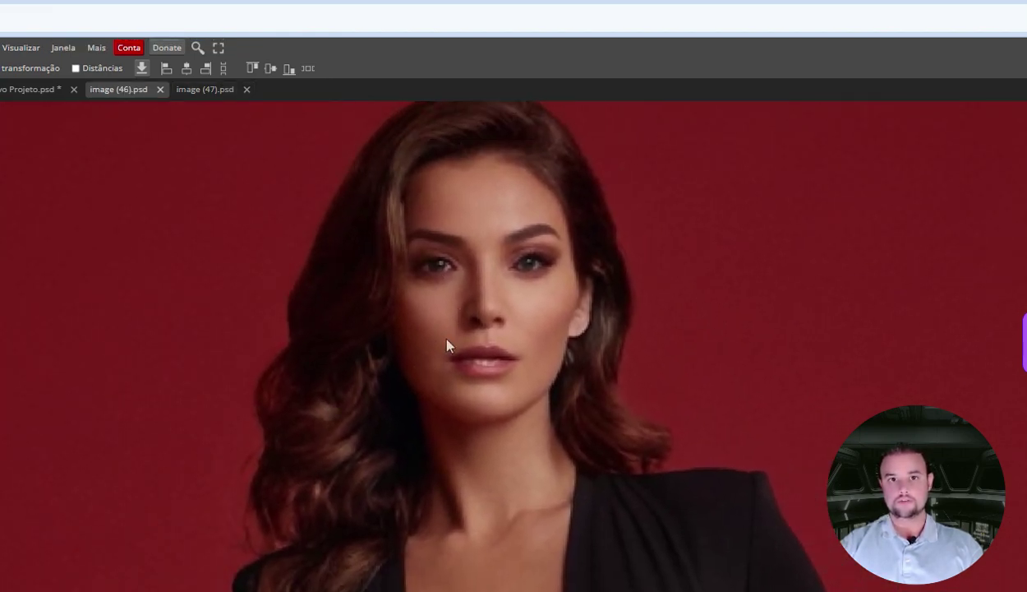
{"action": "left_click", "coordinate": [201, 90]}
{"action": "scroll", "coordinate": [411, 365], "scroll_direction": "down", "scroll_amount": 3}
{"action": "scroll", "coordinate": [371, 367], "scroll_direction": "down", "scroll_amount": 1}
{"action": "left_click_drag", "start_coordinate": [371, 367], "coordinate": [401, 241]}
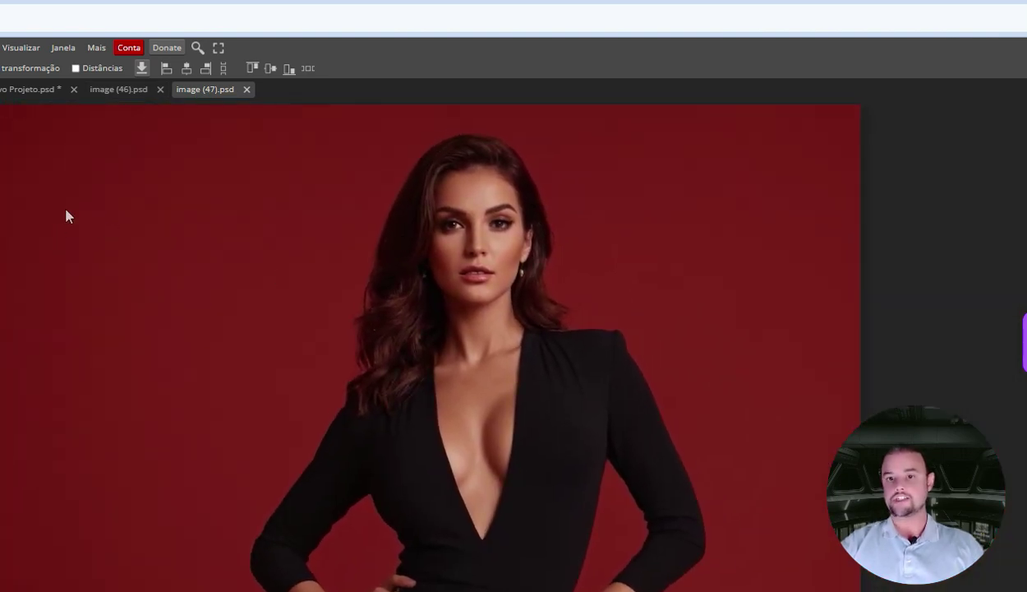